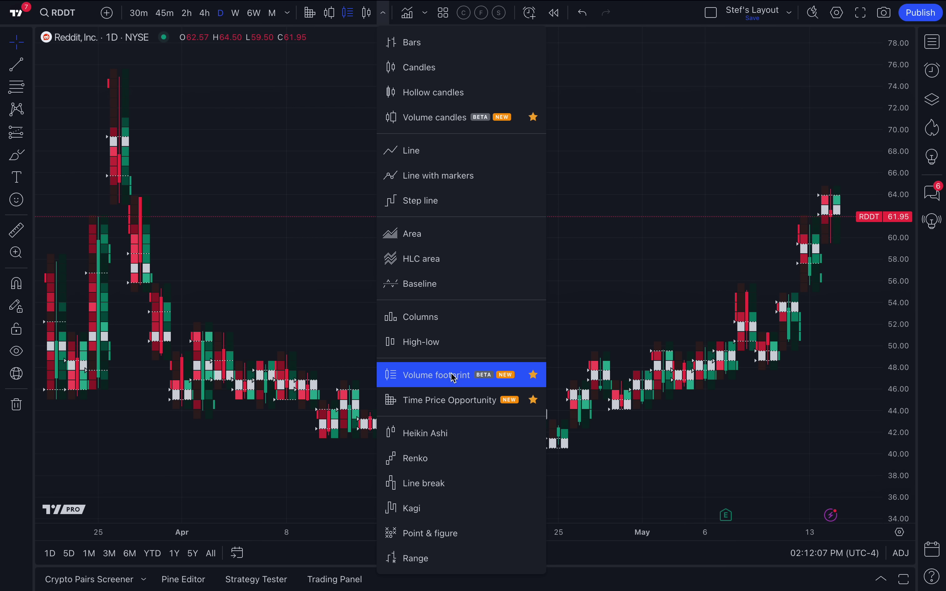
Switch the RDDT daily chart to the Volume footprint chart style
left_click(415, 381)
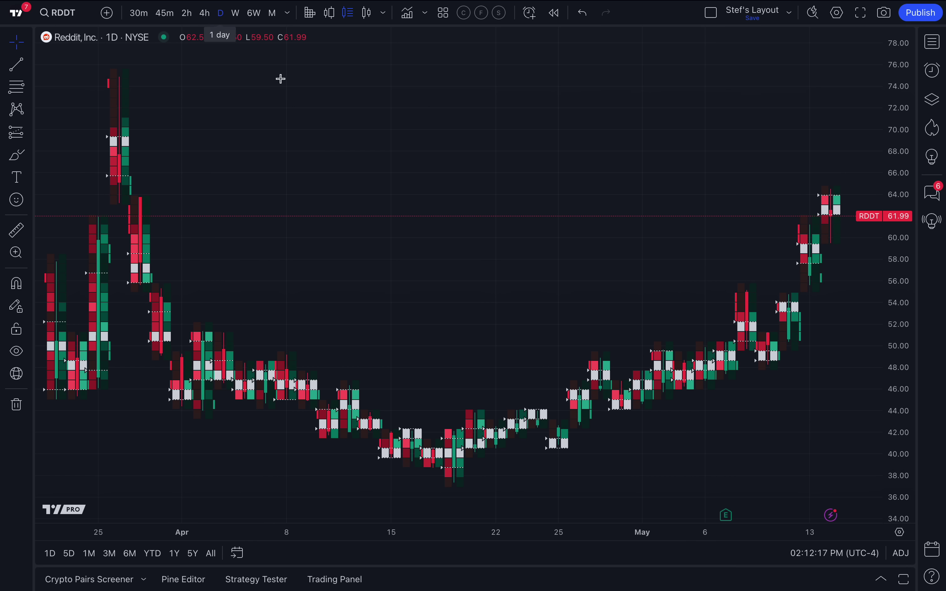
Zoom in on the latest RDDT bars until the footprint volumes, Delta/Total figures and VAH/VAL labels are readable
scroll(359, 262, "left", 2)
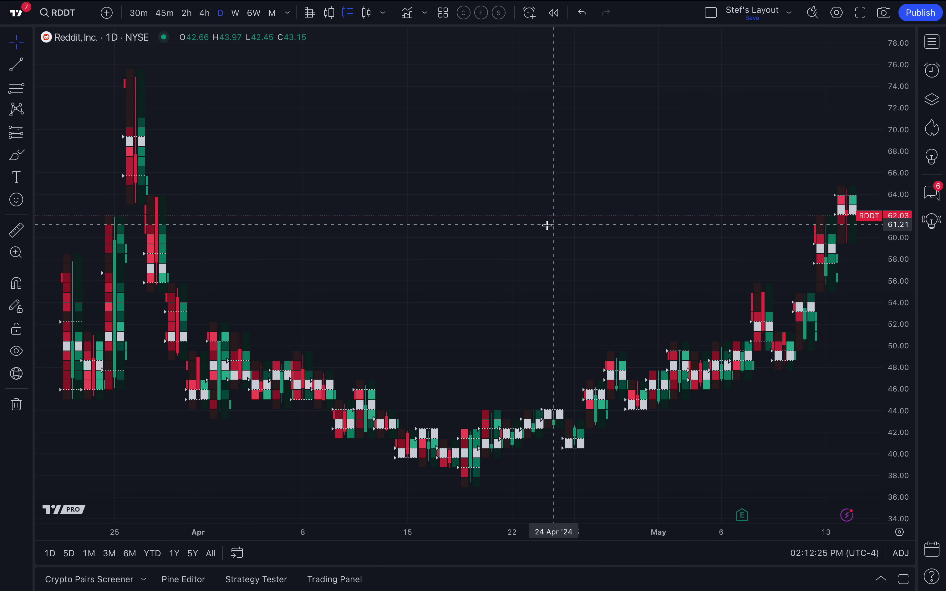
scroll(547, 225, "up", 10)
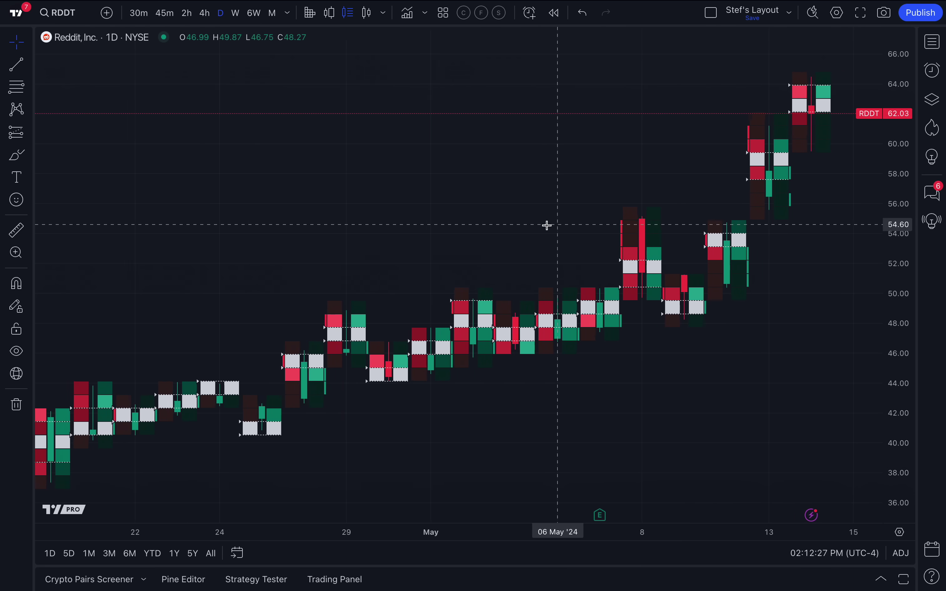
scroll(546, 226, "up", 10)
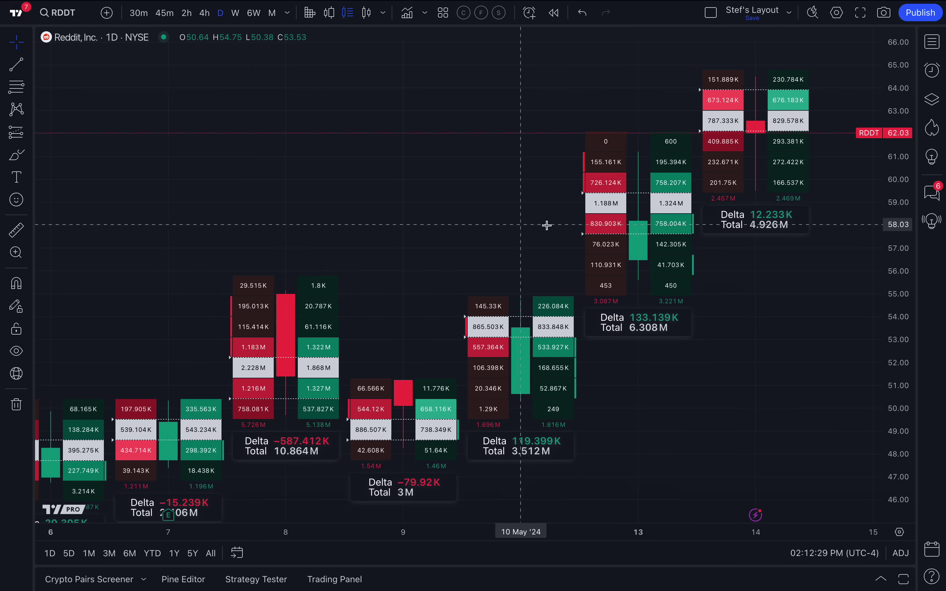
scroll(549, 230, "up", 5)
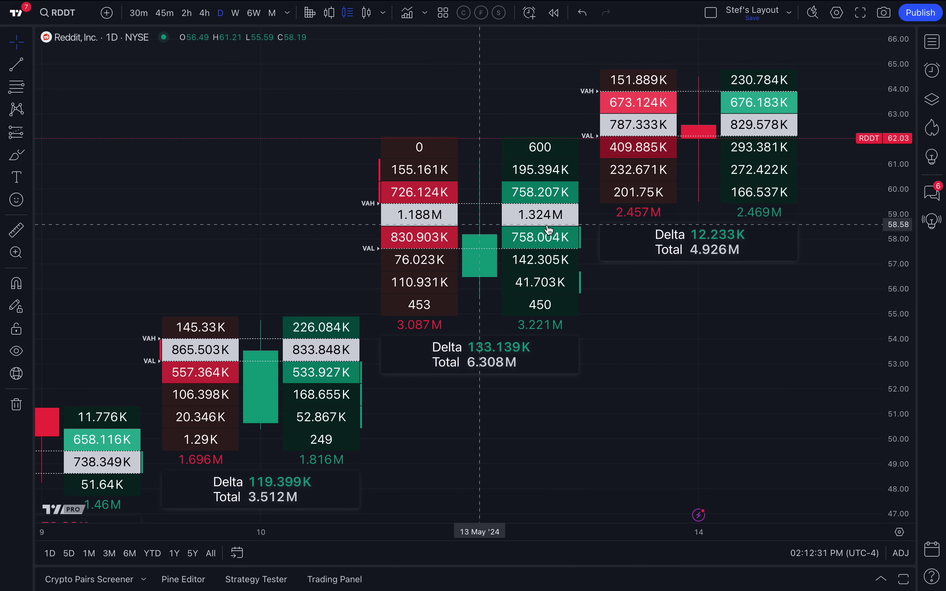
scroll(650, 316, "down", 1)
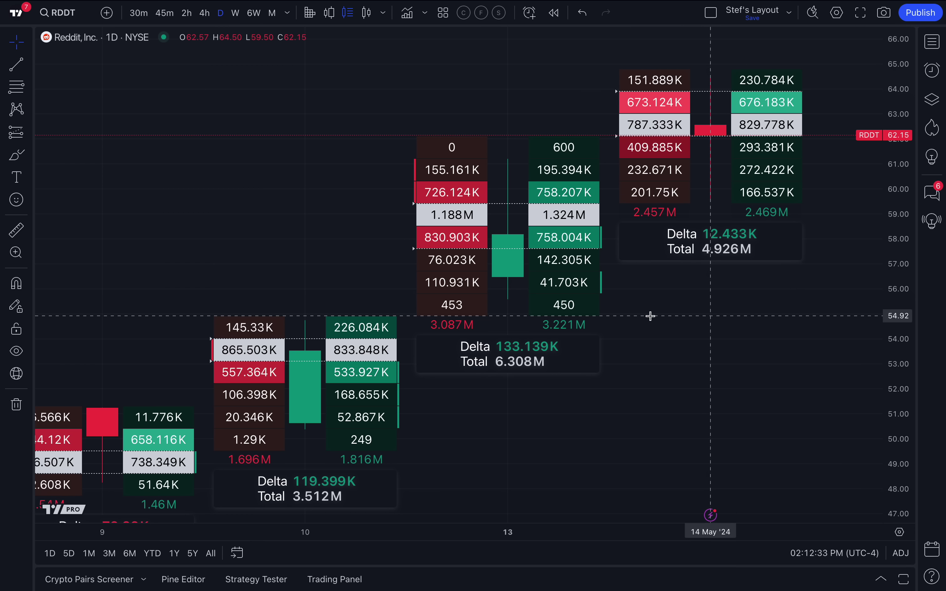
scroll(651, 316, "up", 1)
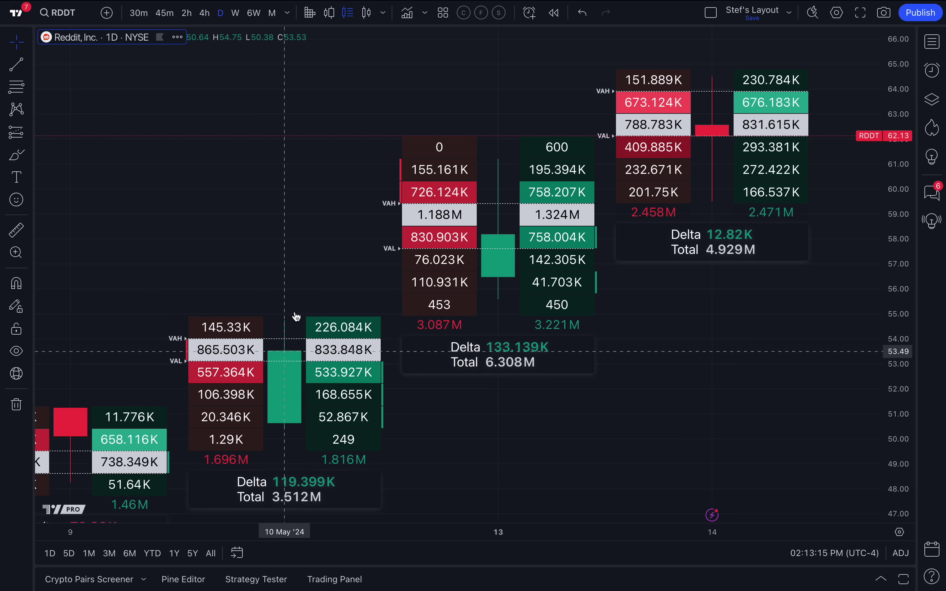
left_click(381, 14)
left_click(424, 67)
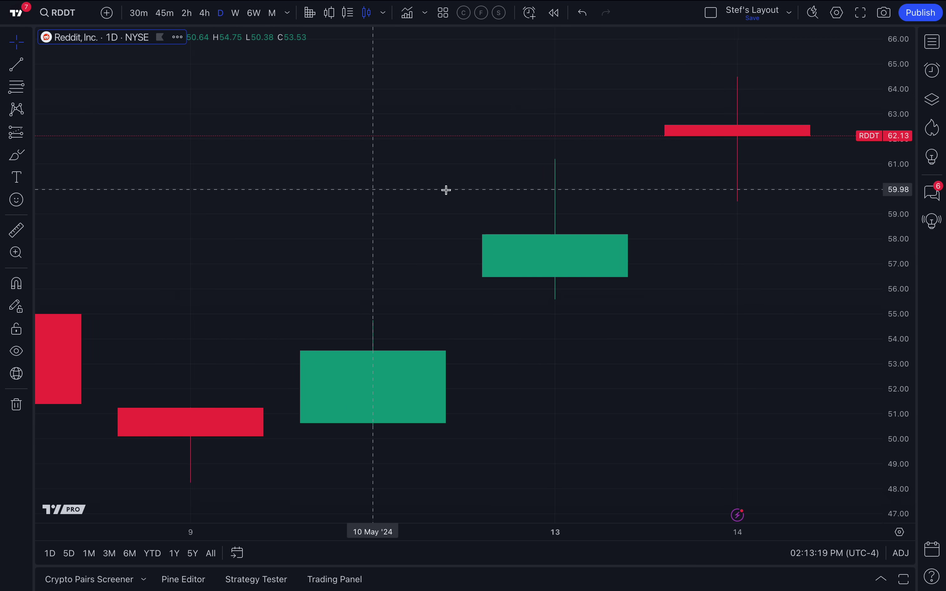
left_click(385, 15)
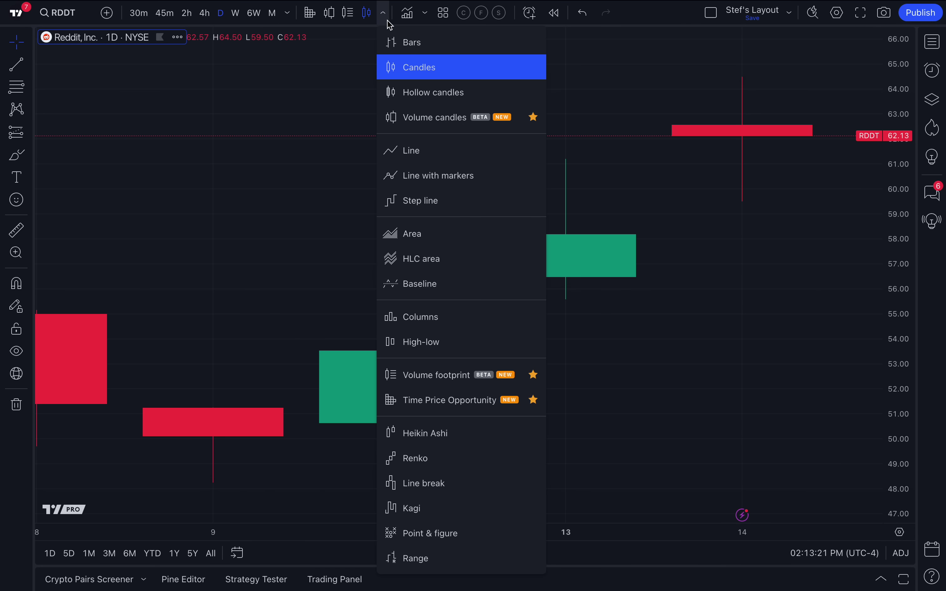
left_click(429, 374)
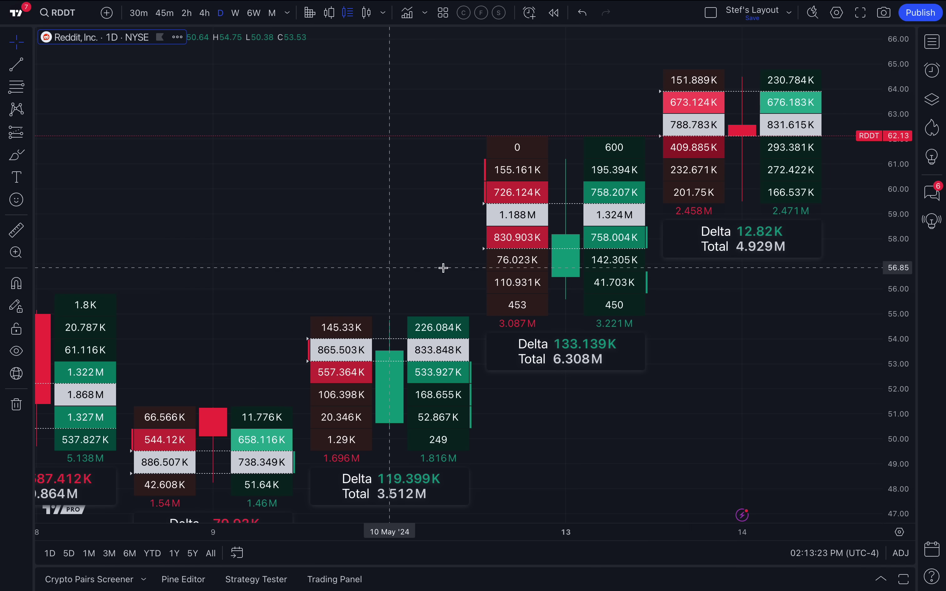
scroll(443, 268, "right", 5)
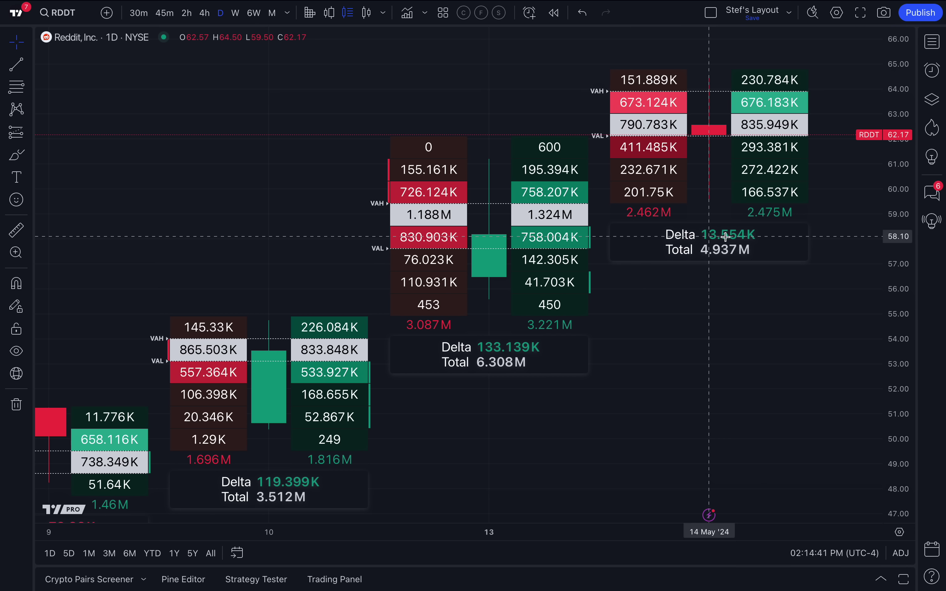
scroll(726, 236, "down", 3)
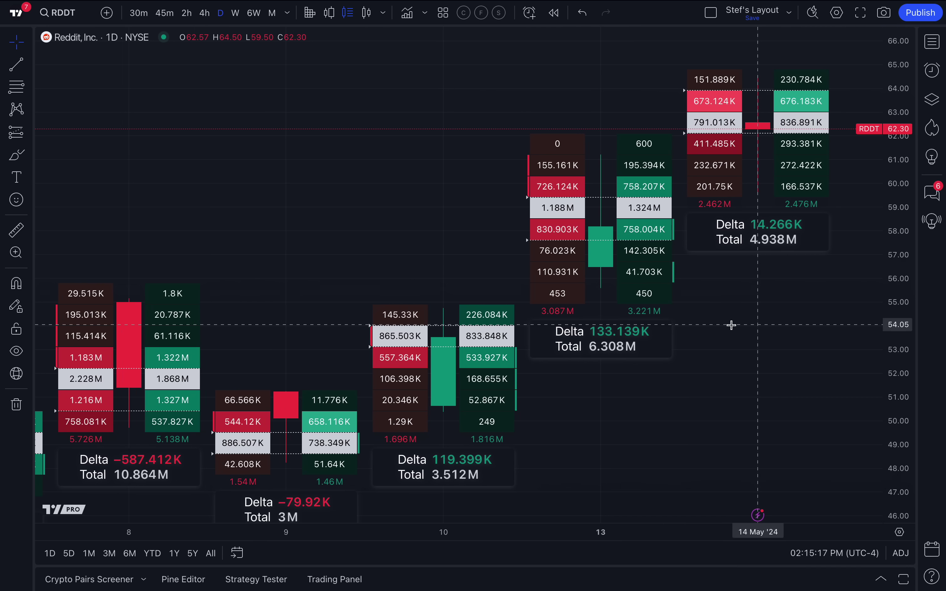
scroll(731, 325, "down", 5)
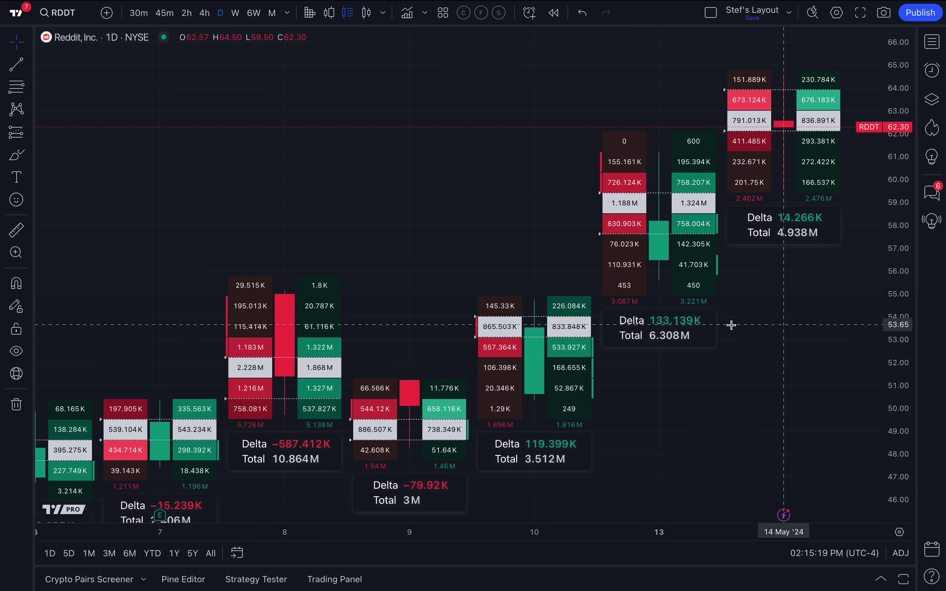
scroll(732, 325, "down", 3)
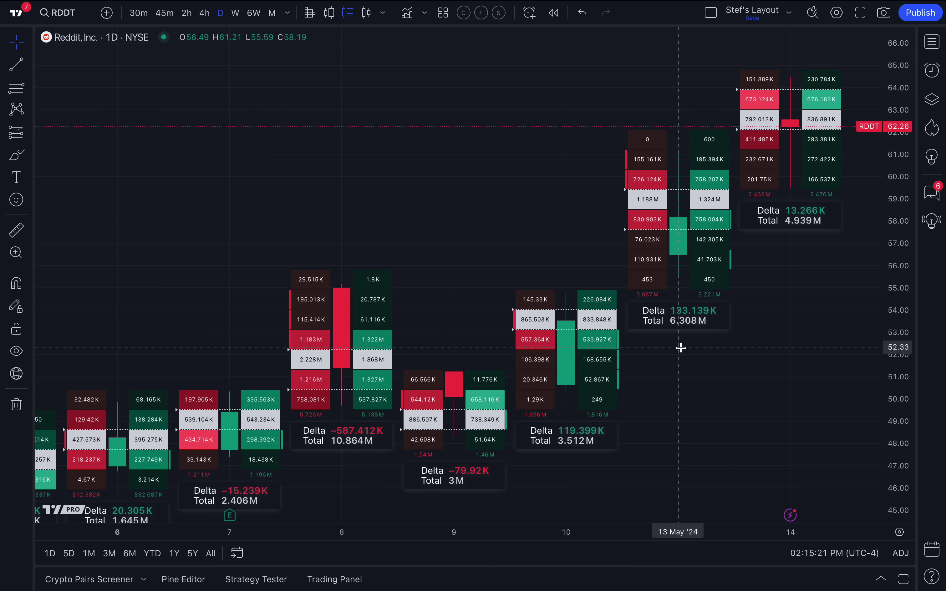
scroll(681, 348, "down", 4)
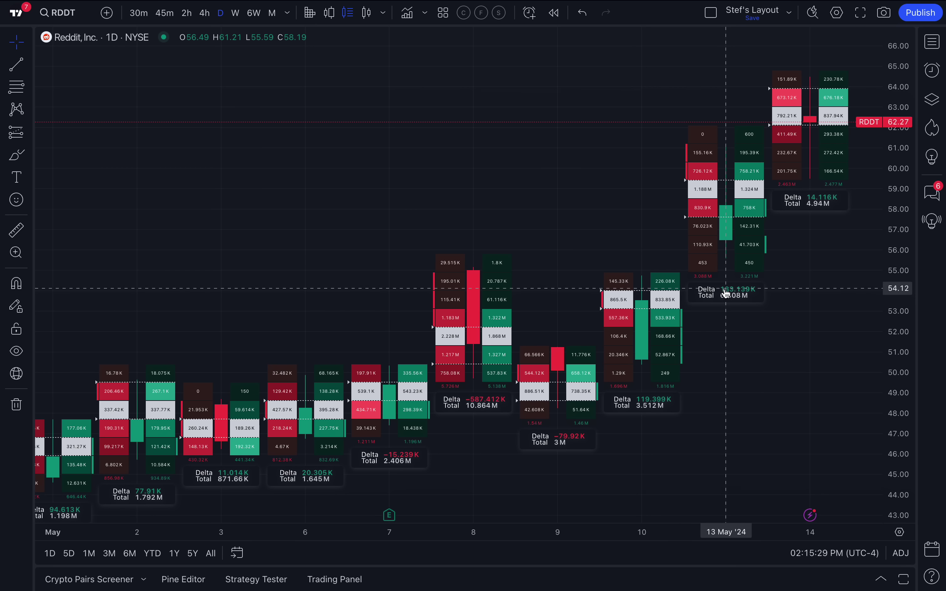
scroll(726, 293, "up", 1)
scroll(726, 294, "up", 5)
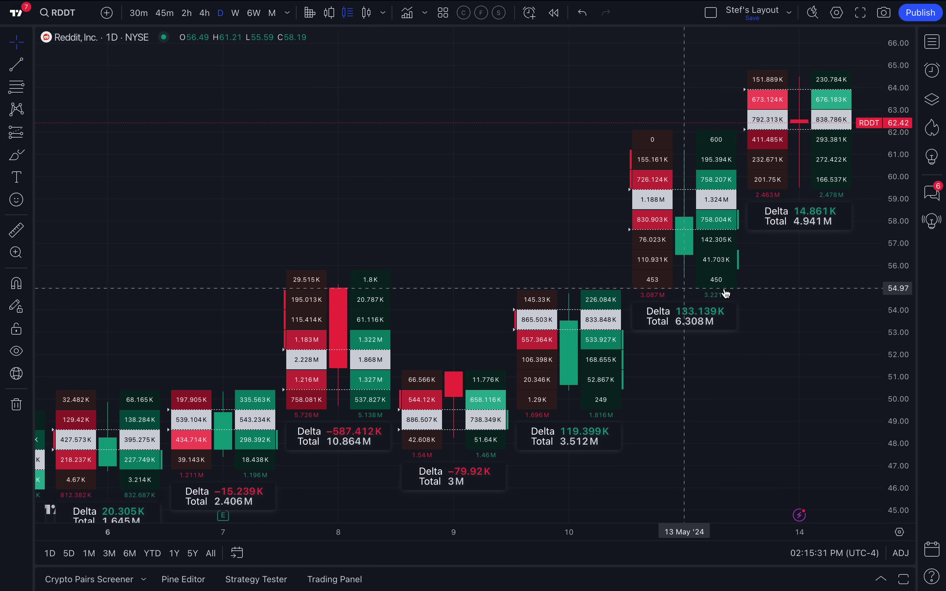
scroll(724, 289, "up", 4)
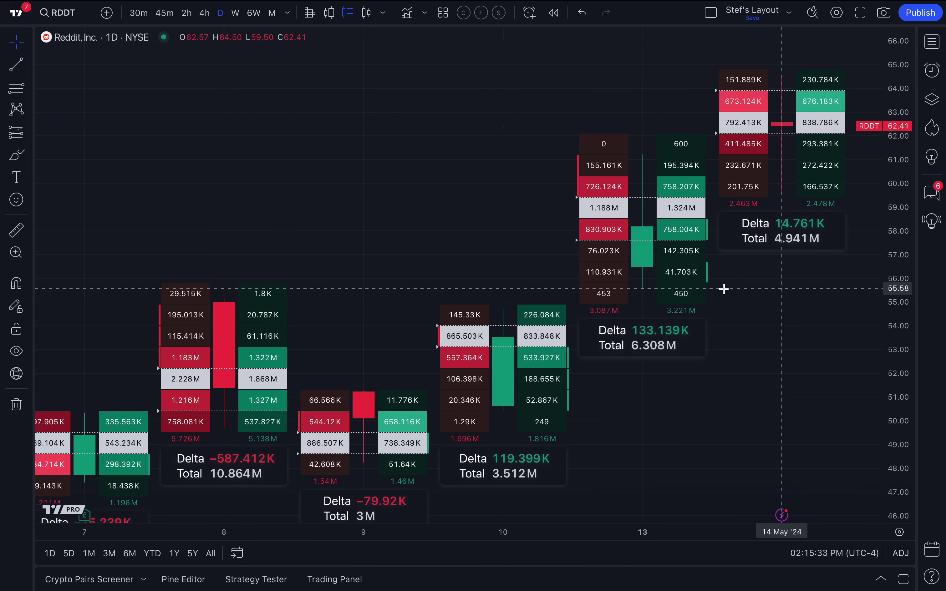
scroll(725, 289, "up", 1)
left_click_drag(713, 360, 667, 365)
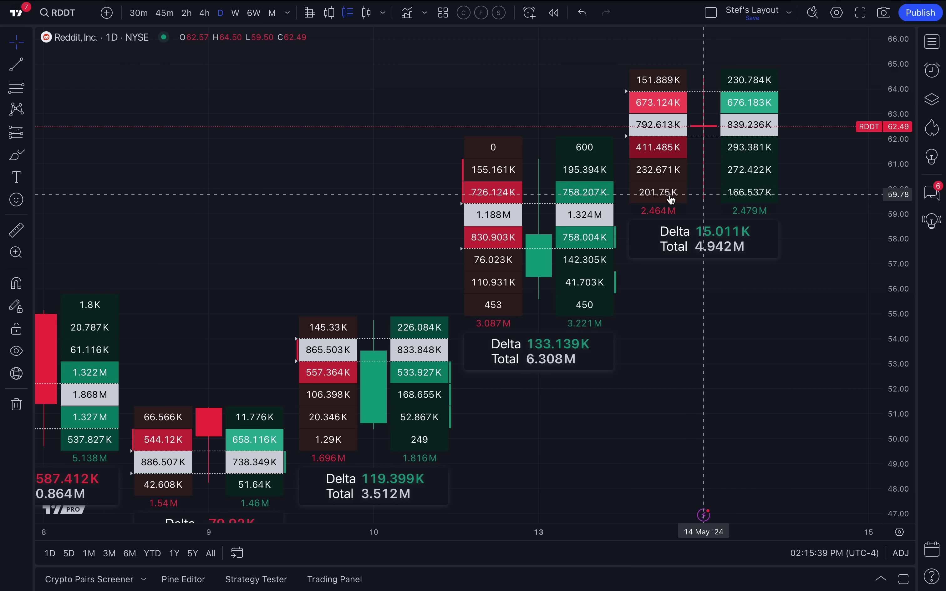
Open Chart settings and move the dialog left so the footprint chart stays visible
left_click(383, 12)
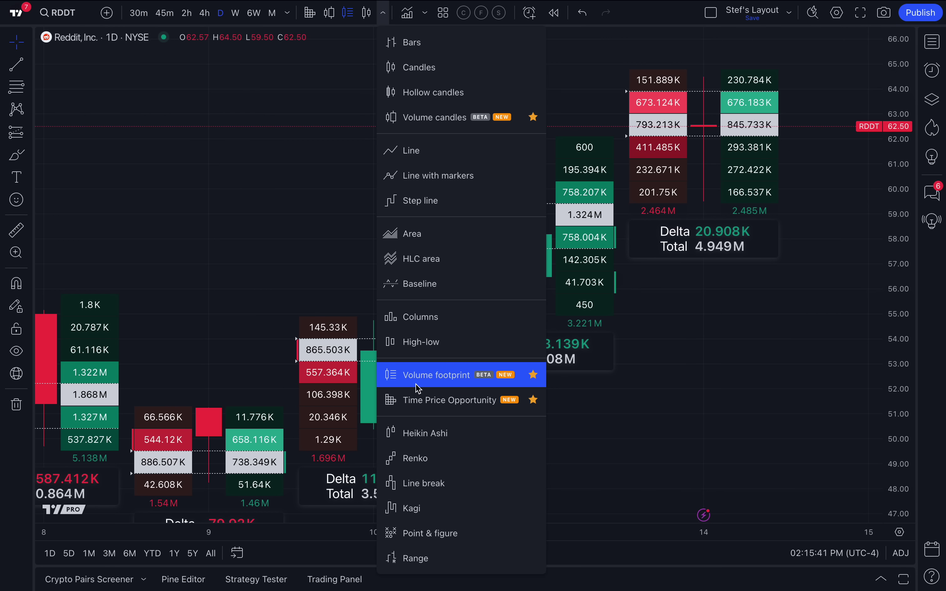
left_click(669, 173)
double_click(668, 174)
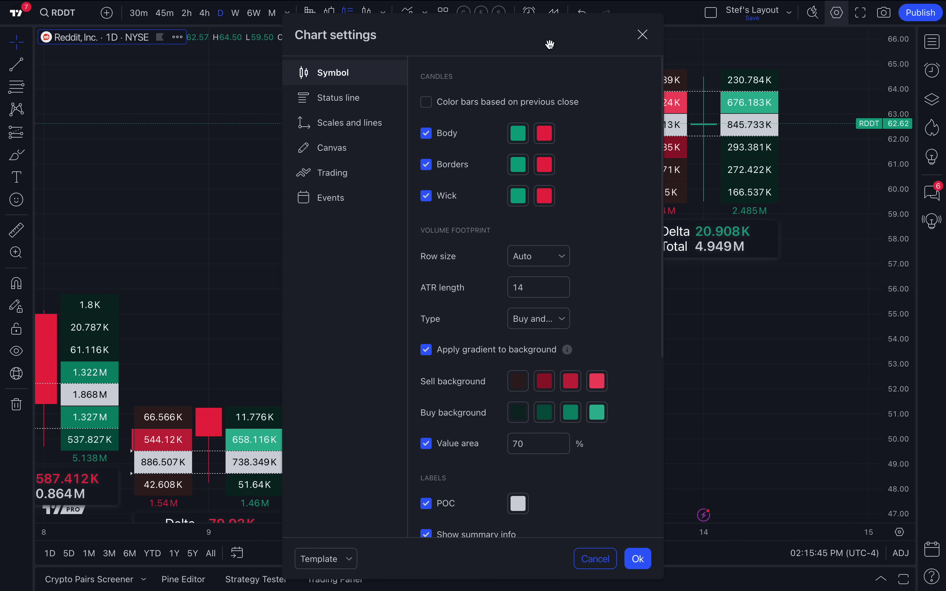
left_click_drag(549, 43, 306, 44)
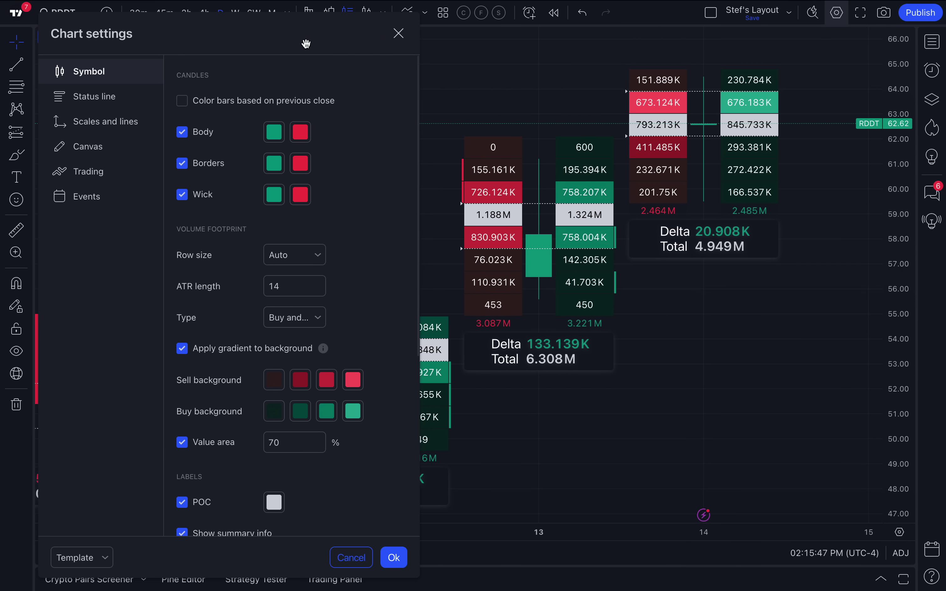
left_click(399, 33)
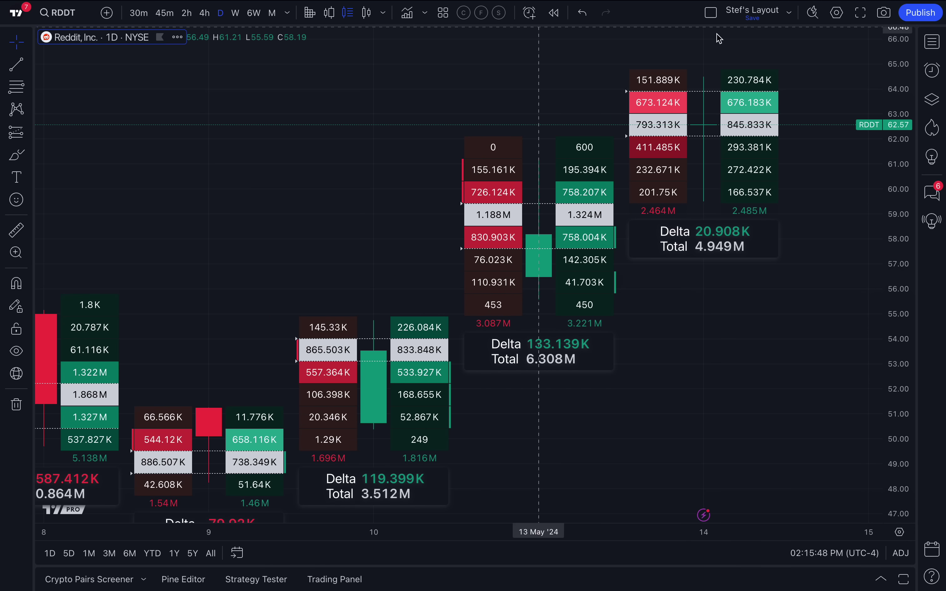
left_click(838, 16)
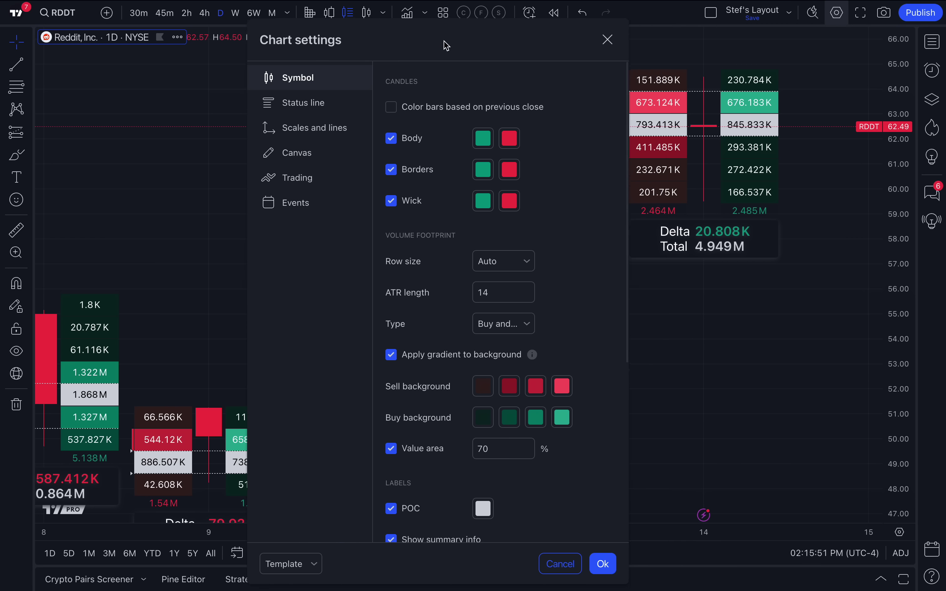
left_click_drag(434, 46, 251, 39)
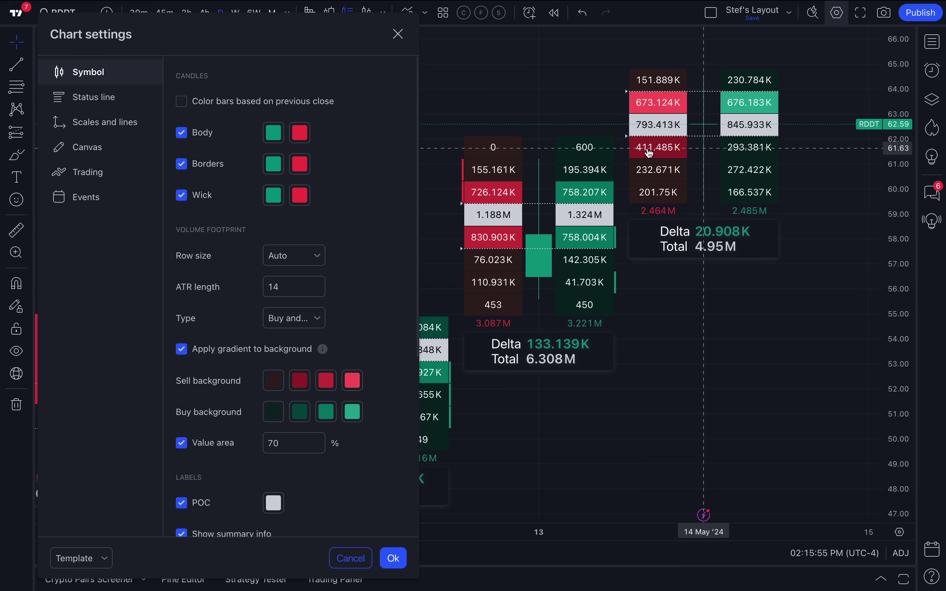
Enable candle Body, Borders and Wick so candles appear beside the footprint volumes
left_click(273, 133)
left_click(300, 133)
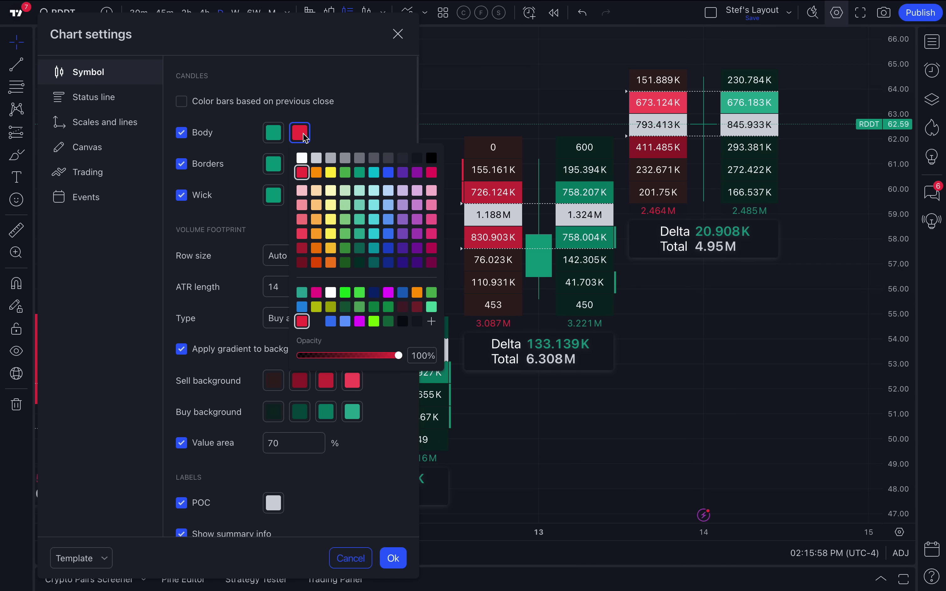
left_click(207, 137)
left_click(207, 166)
left_click(209, 201)
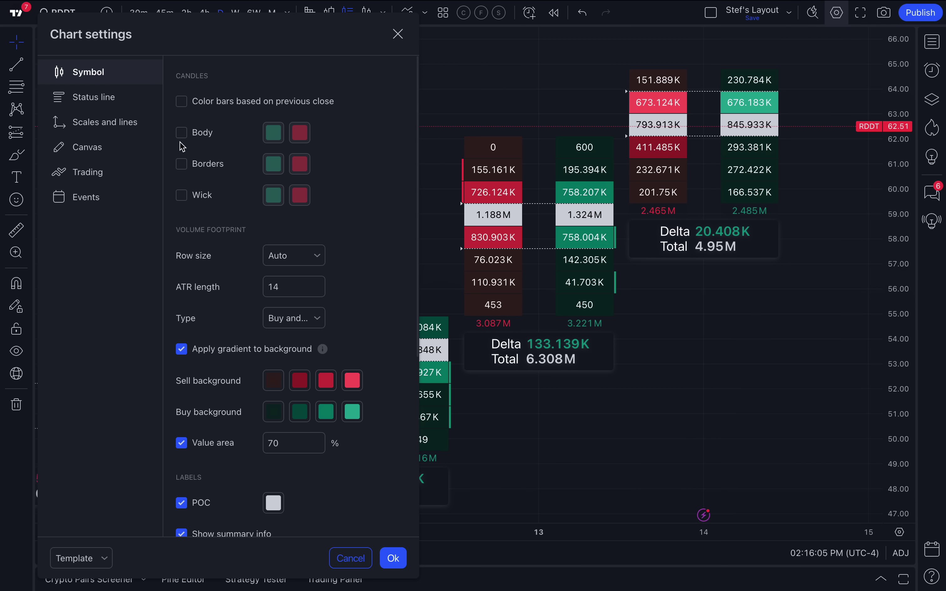
left_click(201, 134)
left_click(204, 165)
left_click(209, 202)
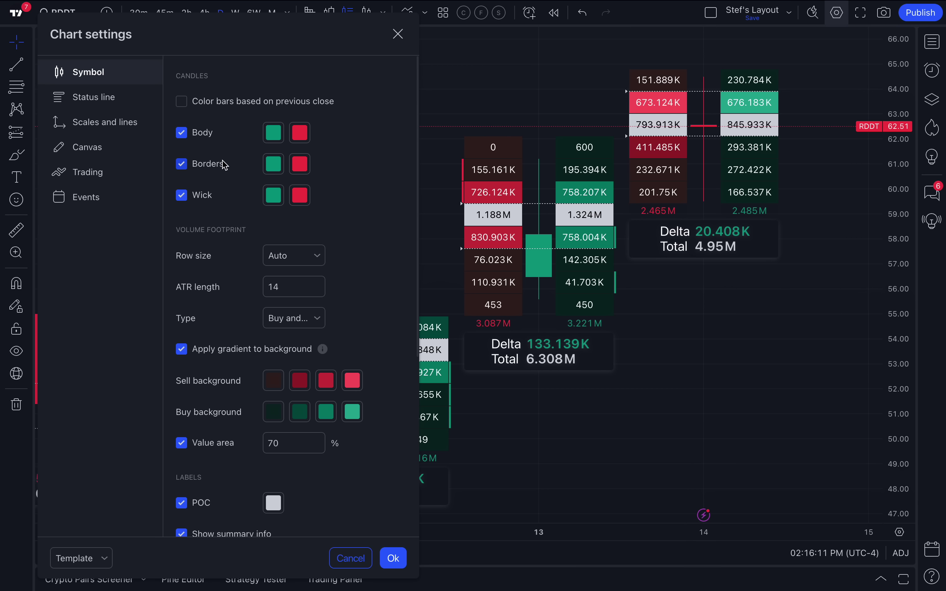
Change the Volume footprint ATR length from 14 to 5, keeping Row size on Auto
scroll(225, 165, "down", 4)
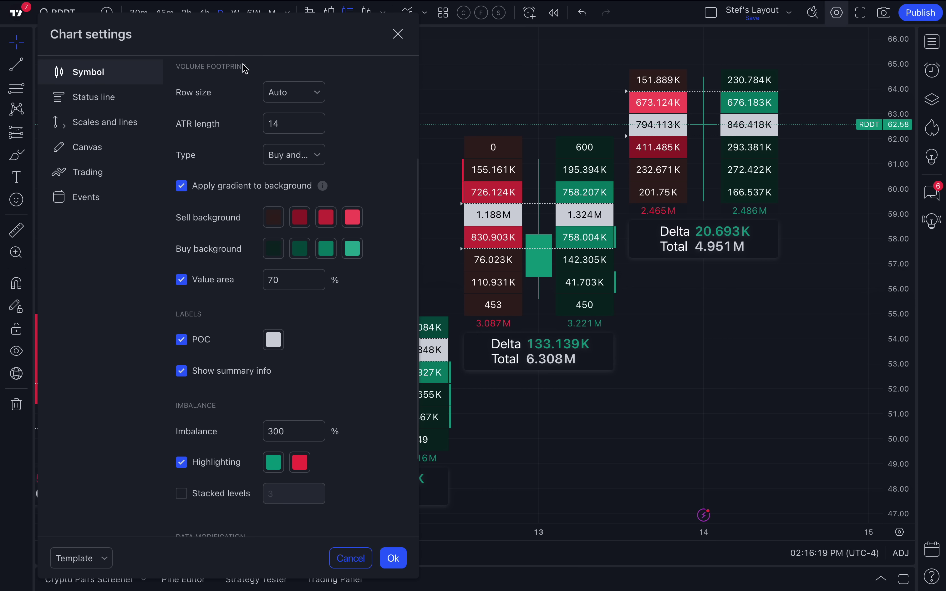
left_click(294, 95)
left_click(295, 117)
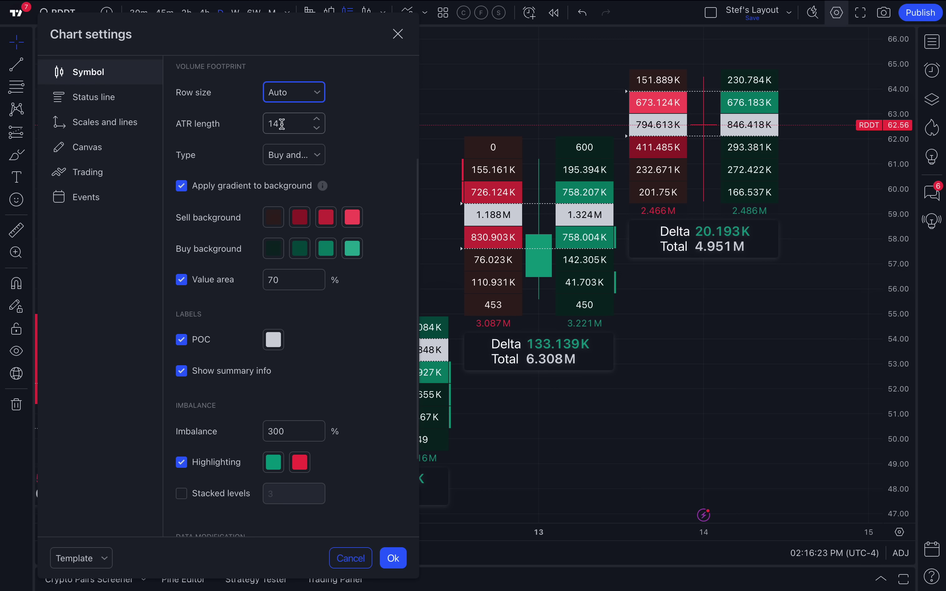
left_click(290, 125)
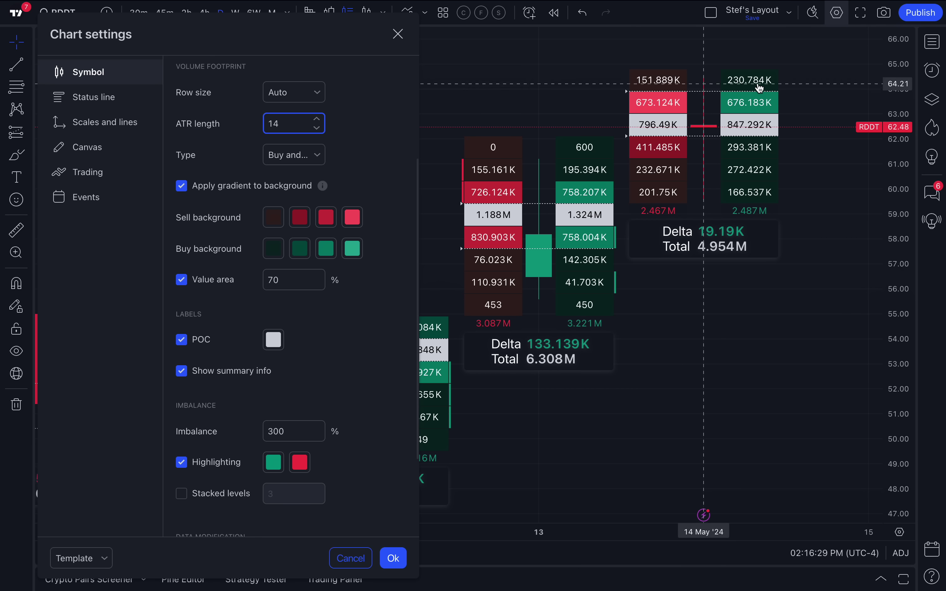
left_click(756, 112)
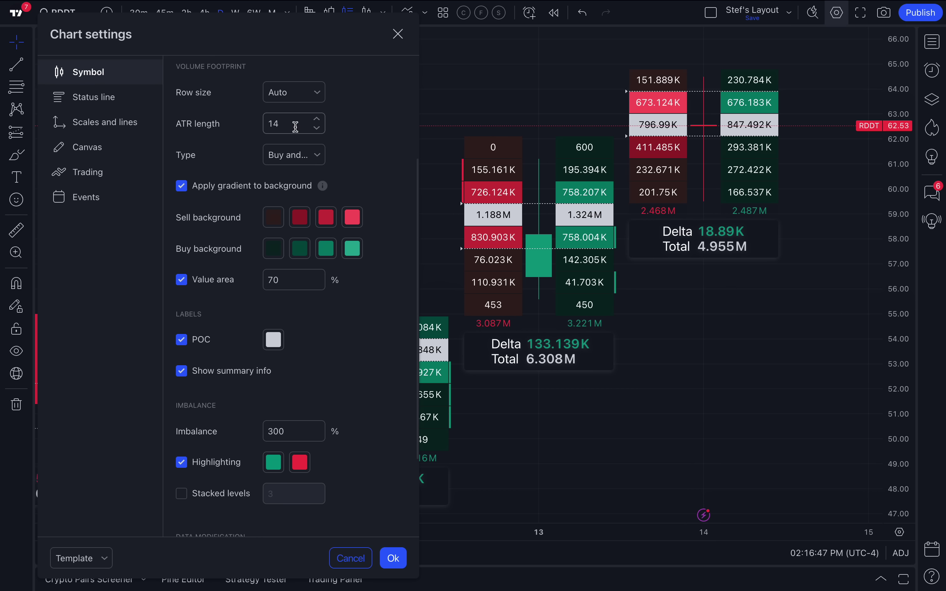
double_click(267, 125)
left_click(273, 126)
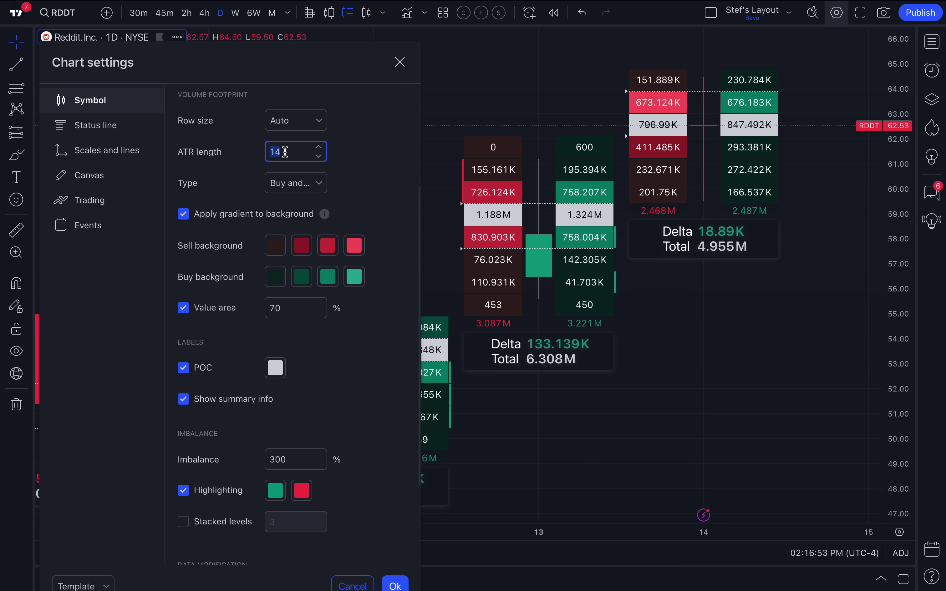
left_click_drag(270, 70, 267, 38)
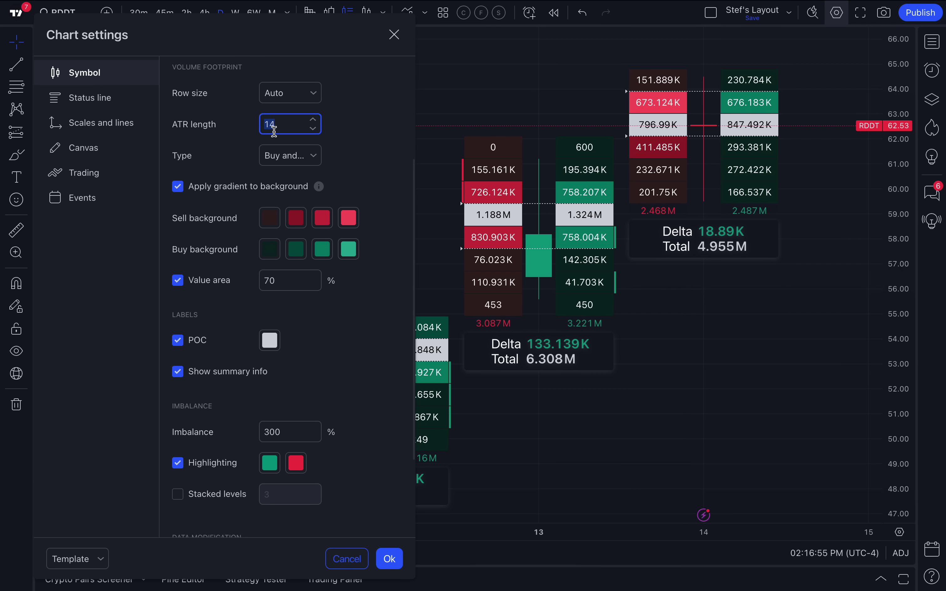
type("5")
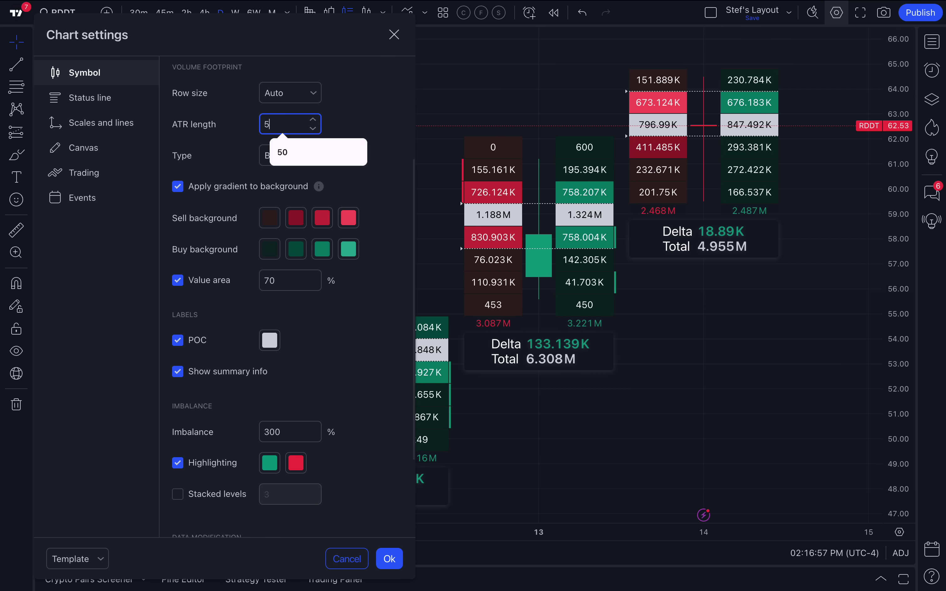
left_click(341, 111)
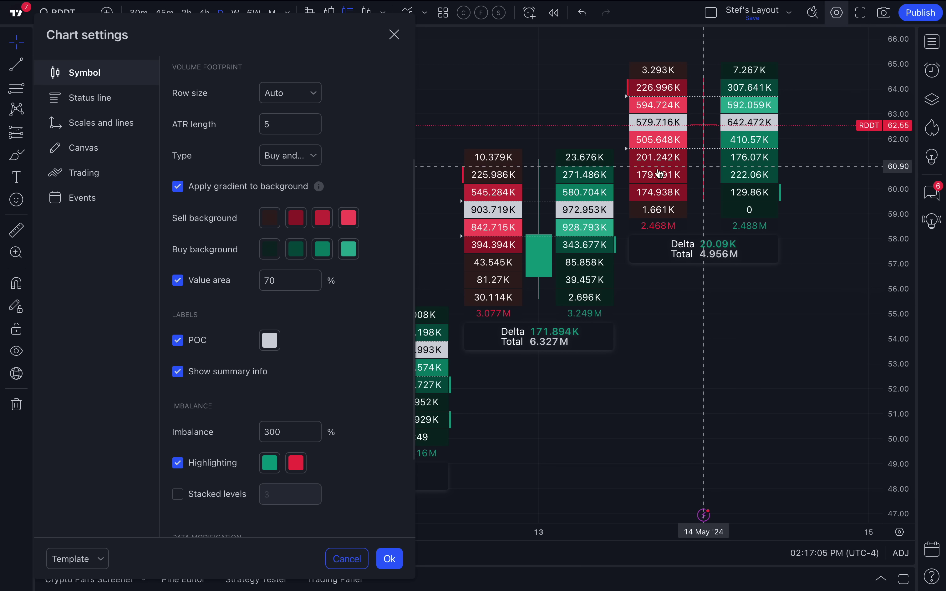
Set the footprint Row size to Manual with 50 ticks per row instead of 100
left_click(301, 104)
left_click(297, 138)
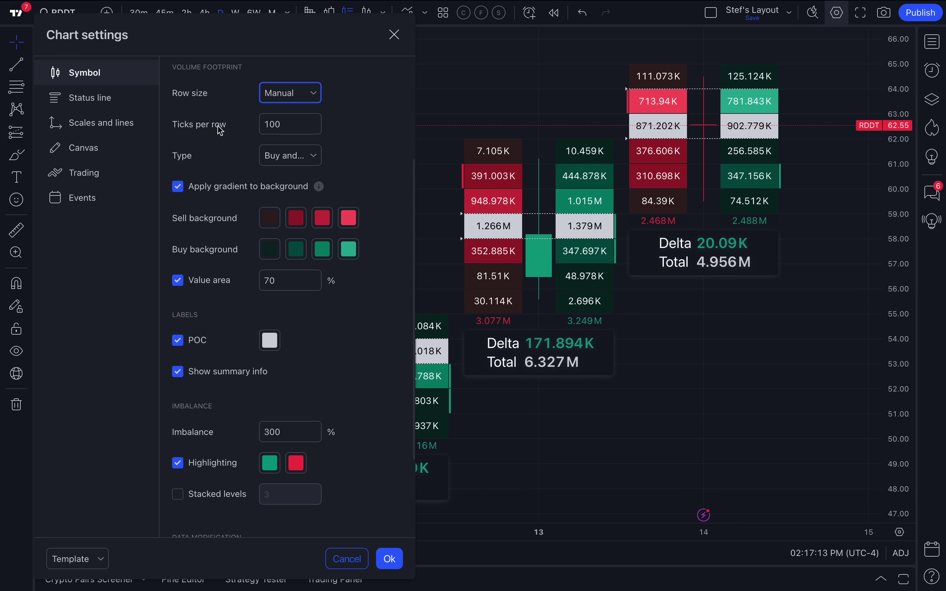
double_click(273, 124)
type("50")
left_click(359, 125)
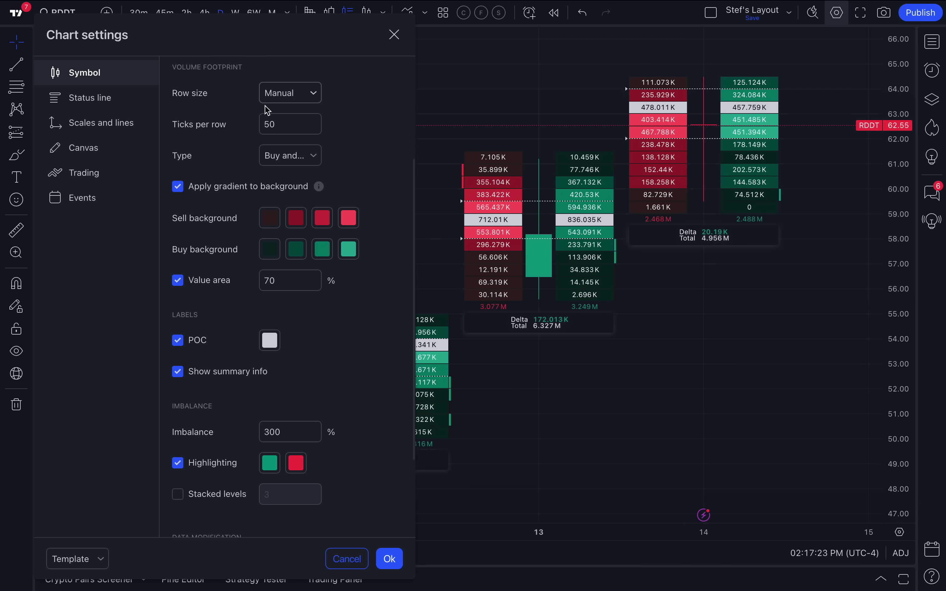
left_click(285, 94)
left_click(285, 138)
left_click(278, 125)
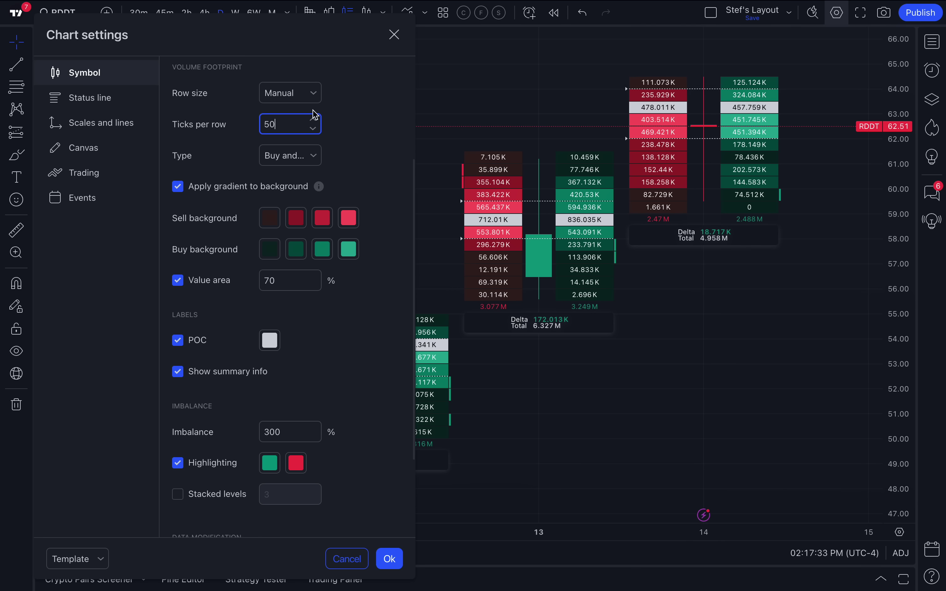
Return Row size to Auto and restore the ATR length from 5 to 14
left_click(311, 93)
left_click(325, 117)
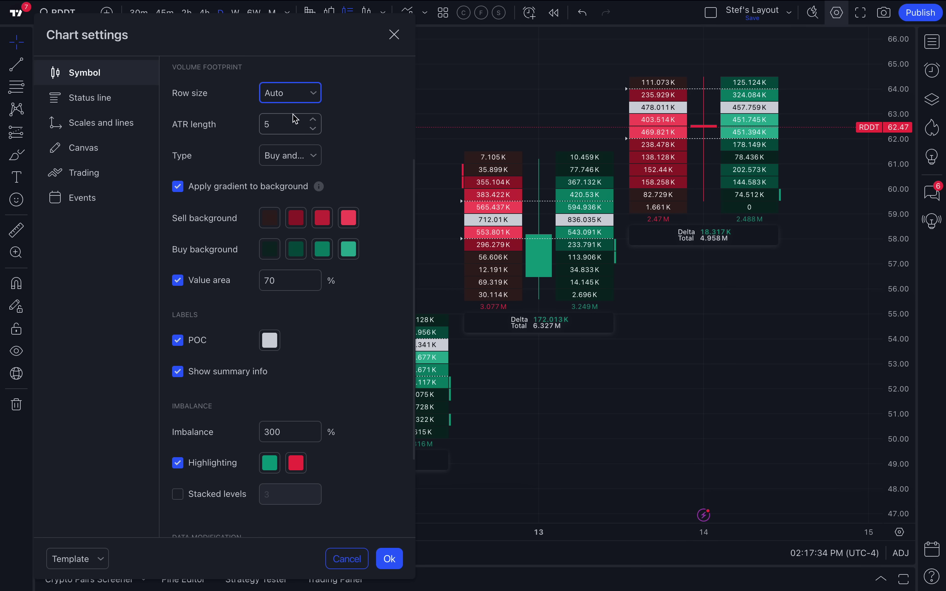
double_click(278, 127)
key("Escape")
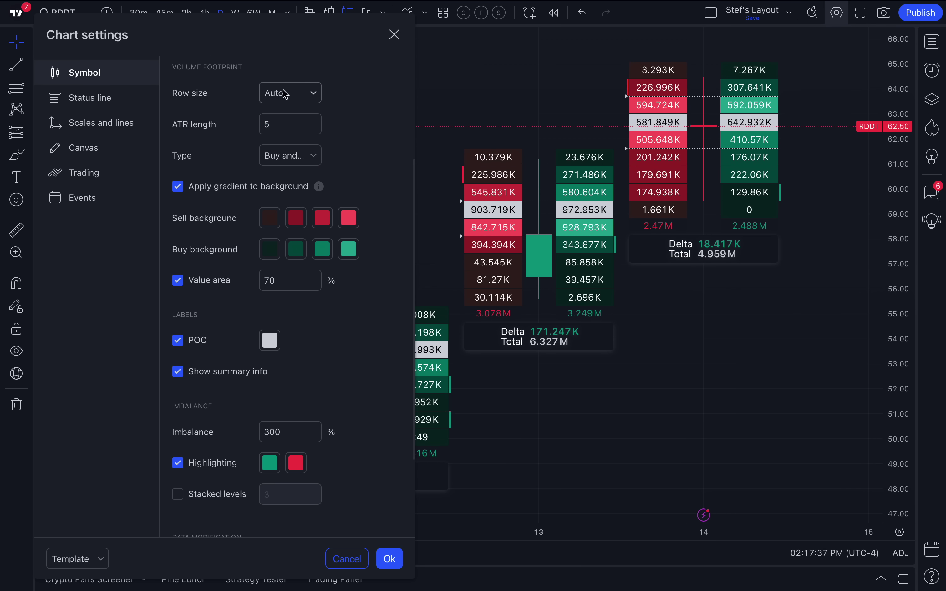
double_click(280, 127)
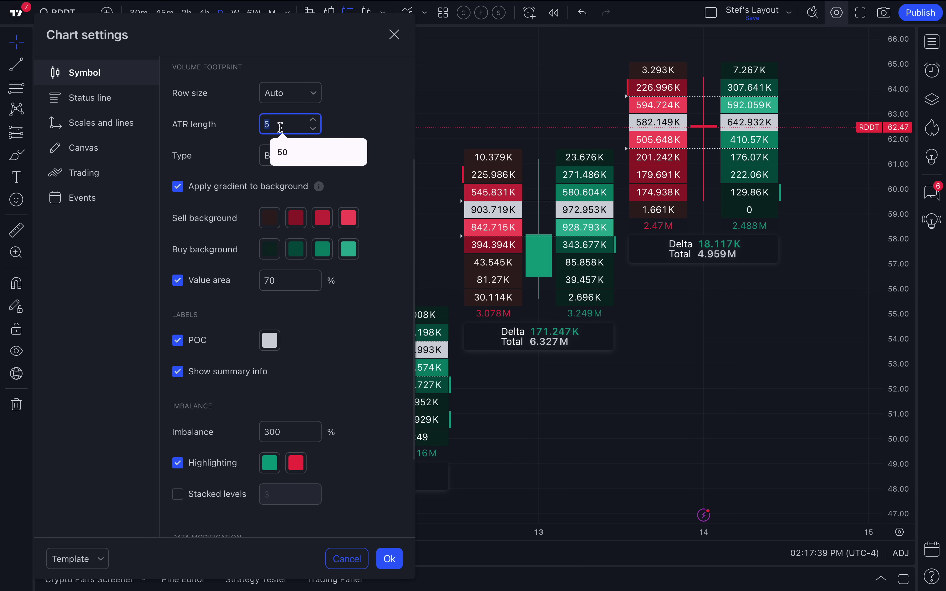
type("1")
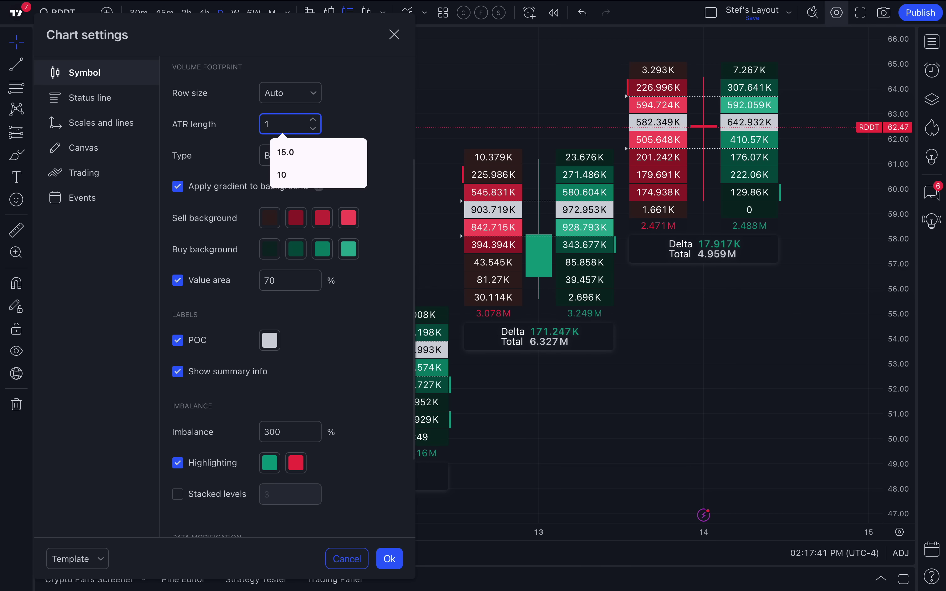
type("4")
left_click(370, 122)
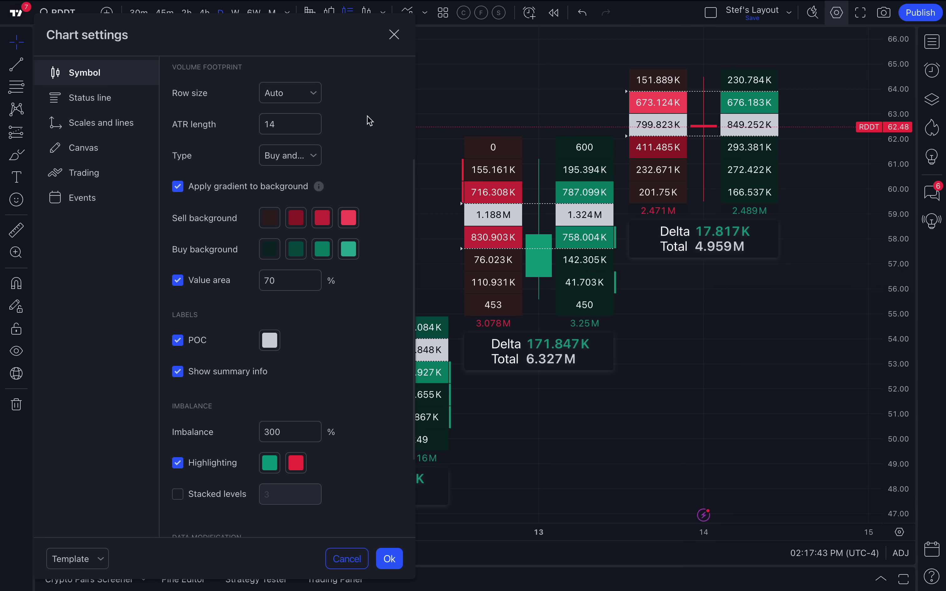
double_click(265, 124)
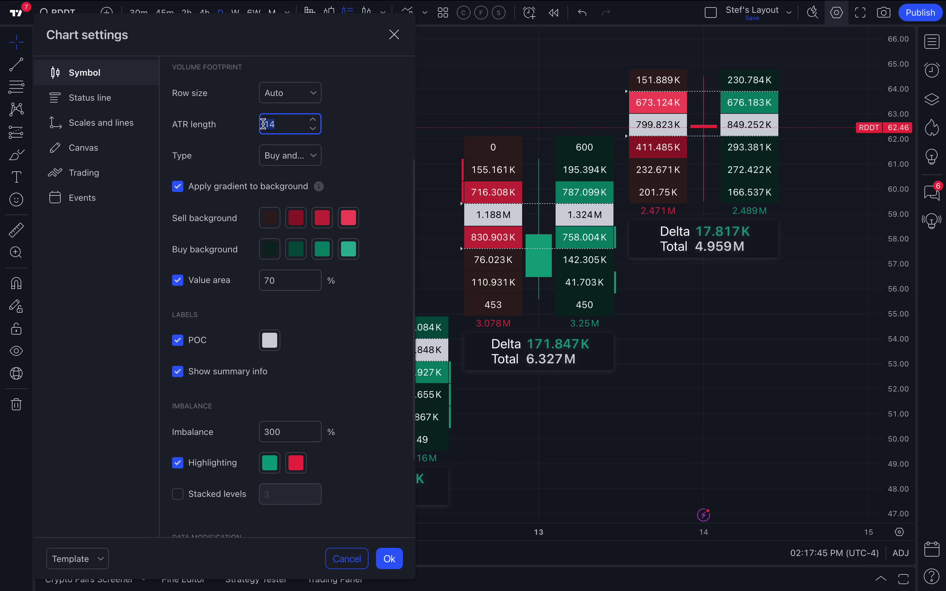
left_click(374, 126)
left_click(284, 160)
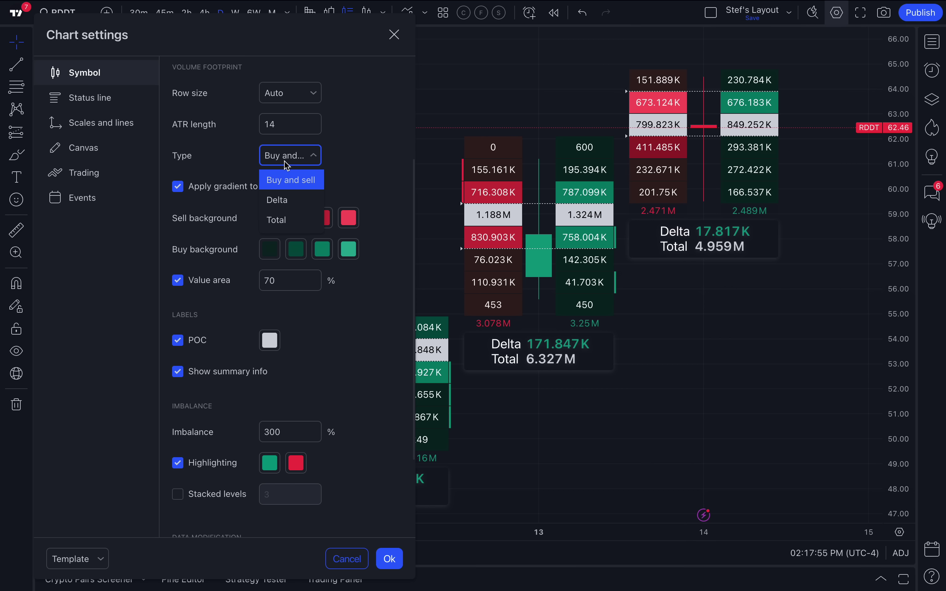
left_click(291, 184)
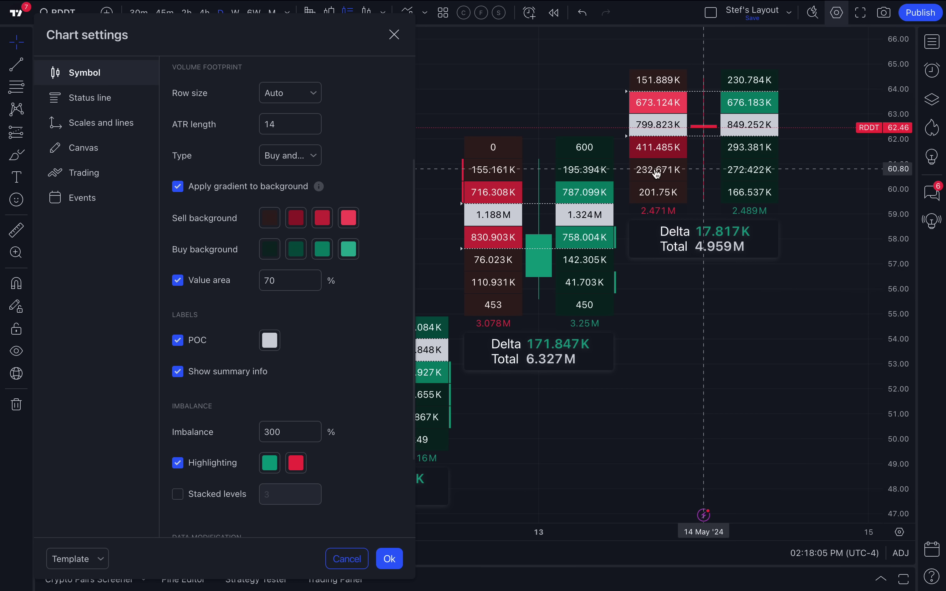
left_click(304, 156)
left_click(289, 198)
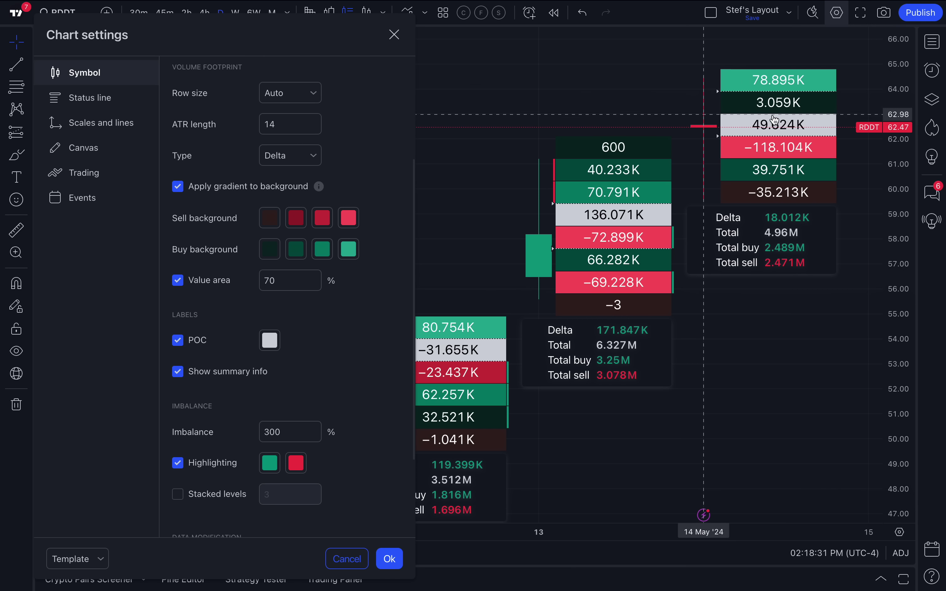
left_click(293, 152)
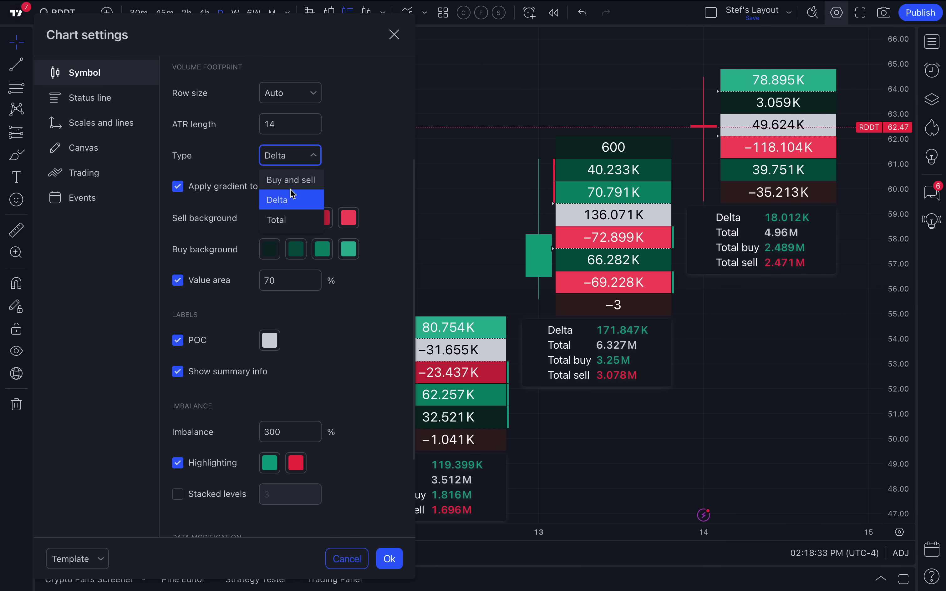
left_click(287, 220)
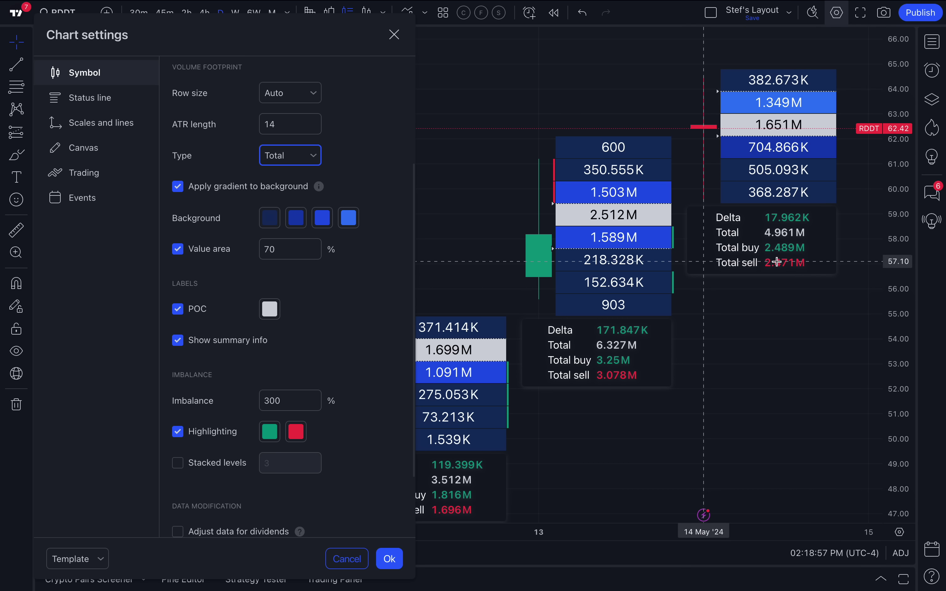
left_click(304, 163)
left_click(304, 184)
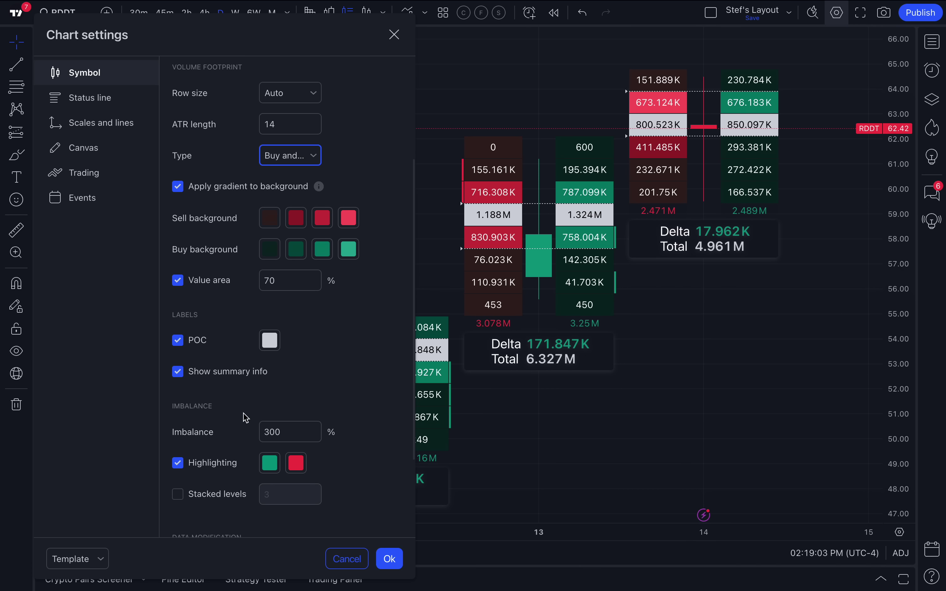
scroll(244, 417, "down", 3)
scroll(245, 418, "up", 3)
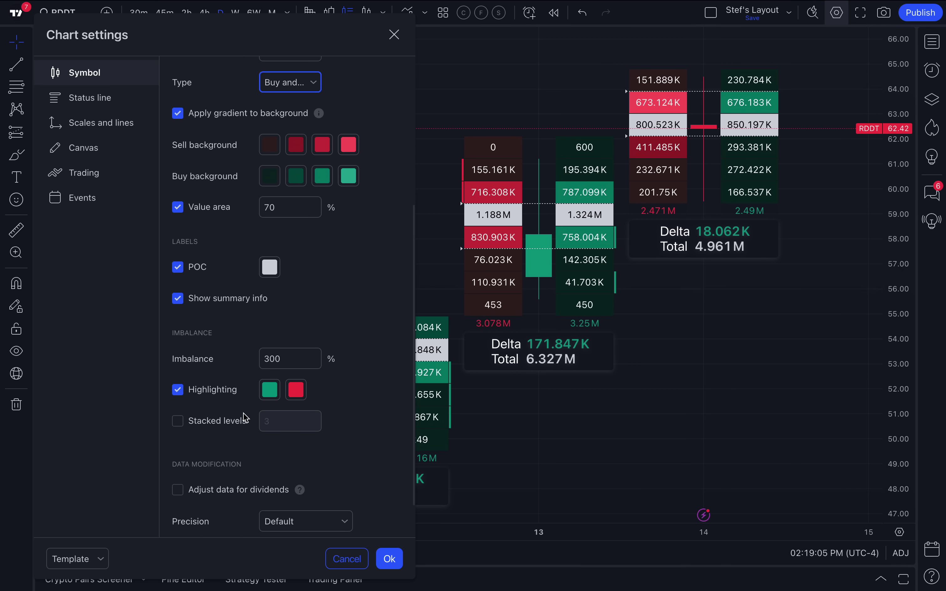
scroll(245, 418, "down", 2)
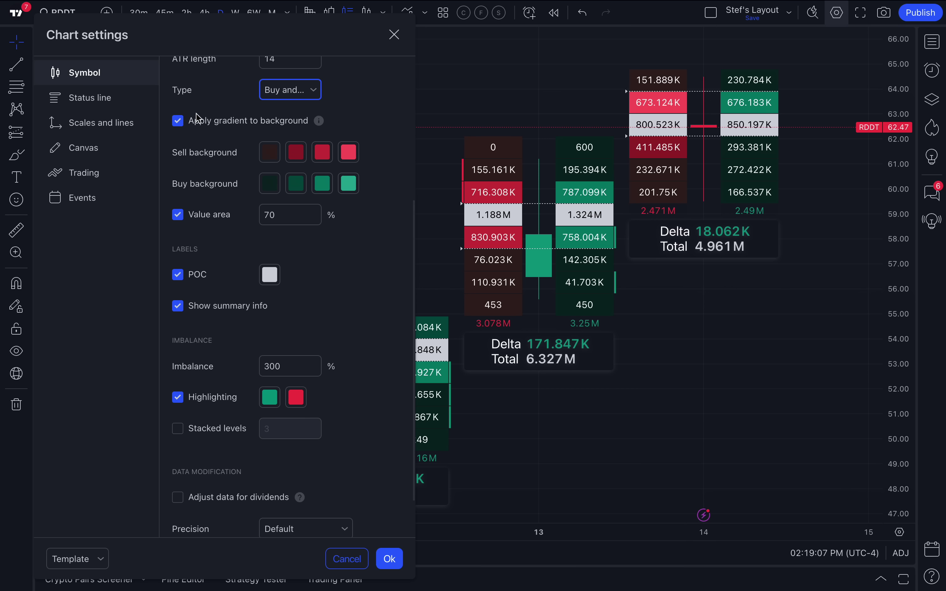
left_click(178, 122)
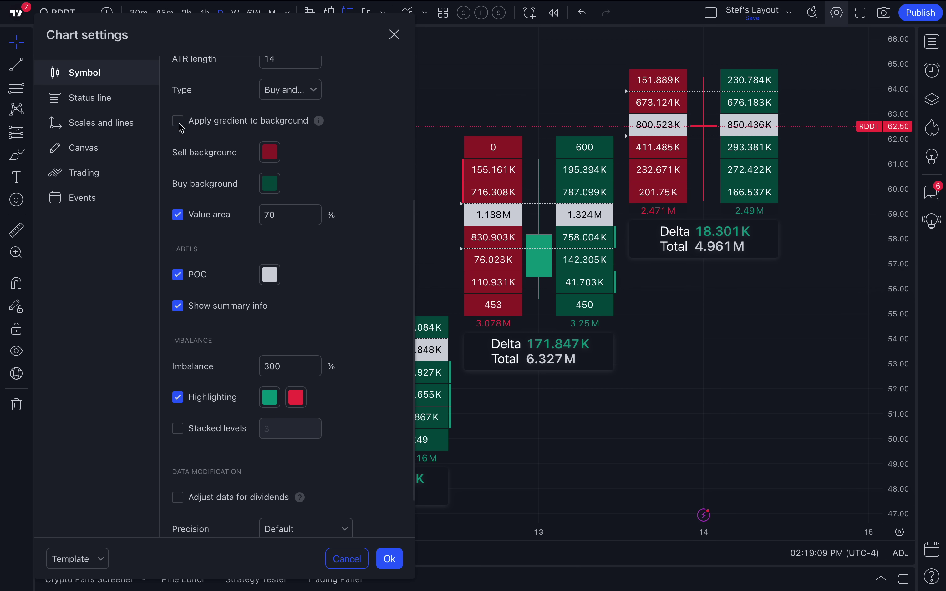
left_click(178, 121)
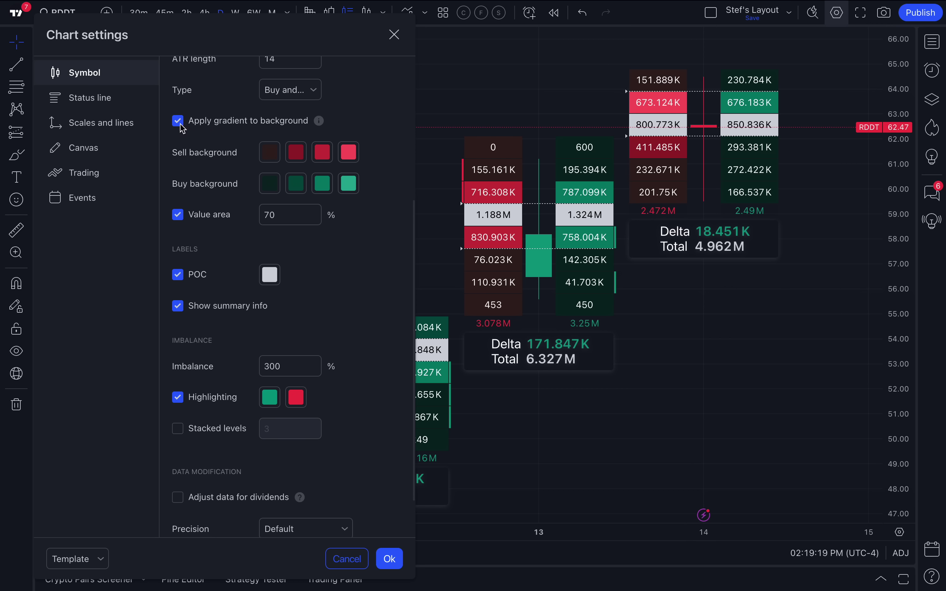
left_click(275, 121)
left_click(275, 121)
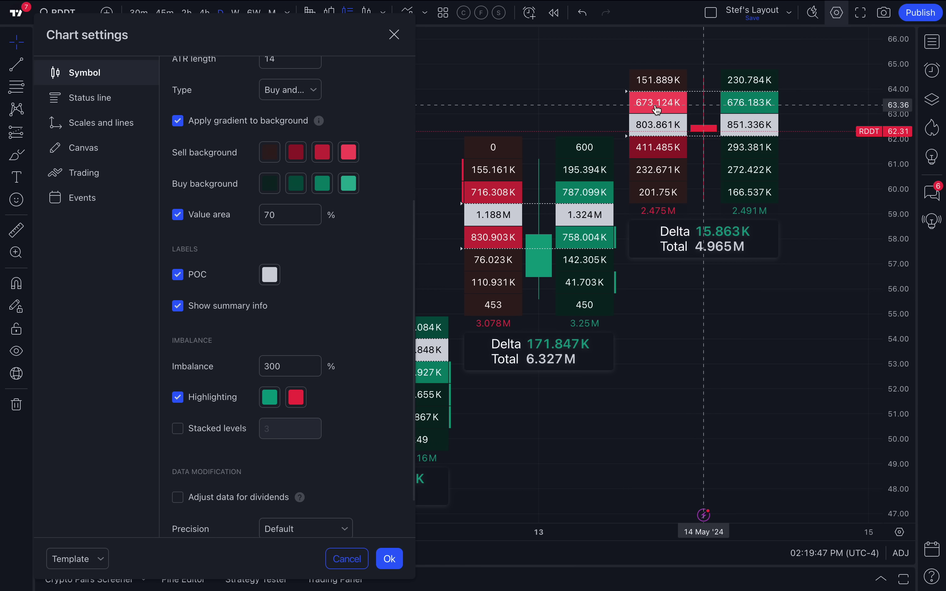
Make the fourth, strongest Sell background gradient shade magenta
left_click(274, 155)
left_click(296, 153)
left_click(322, 153)
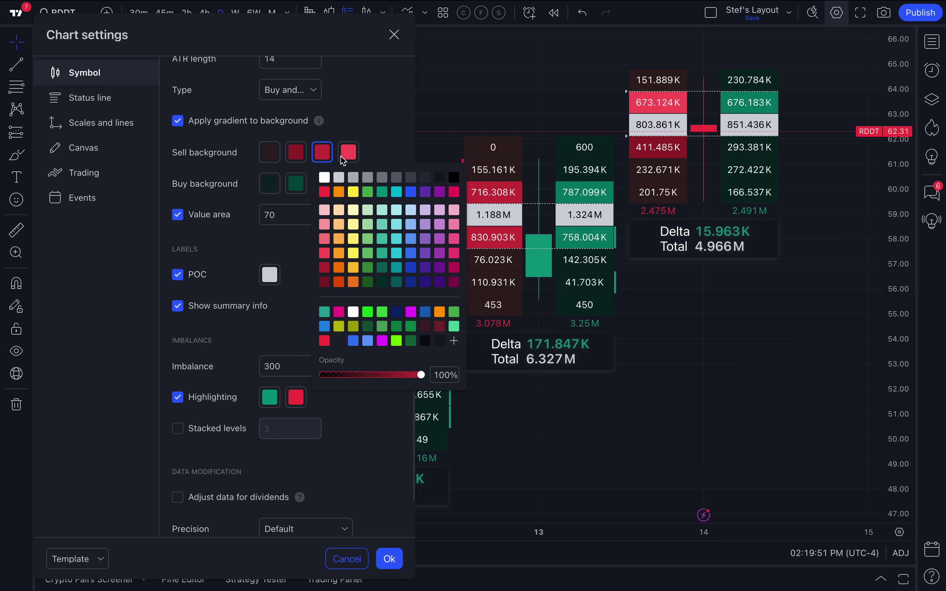
left_click(349, 158)
left_click(381, 151)
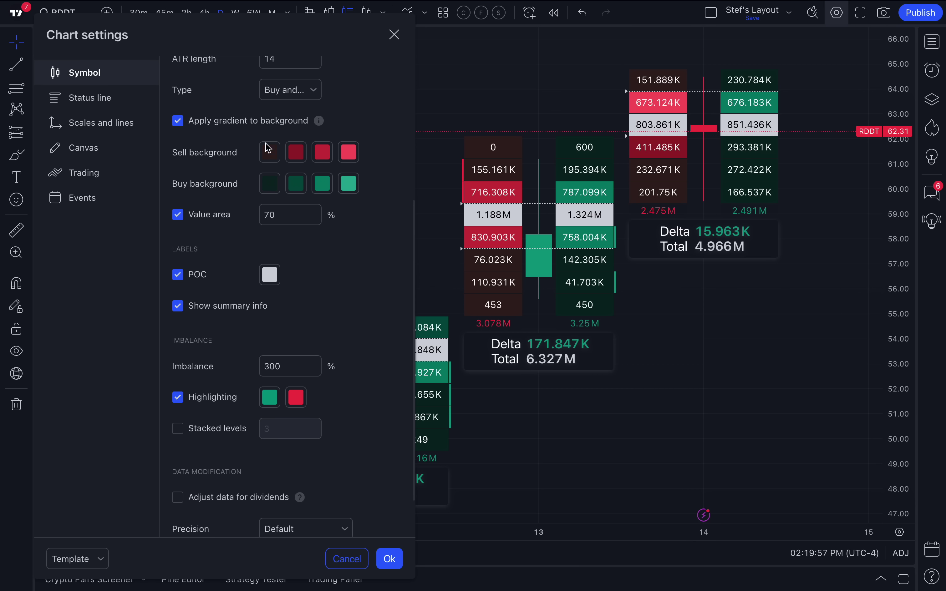
left_click(356, 154)
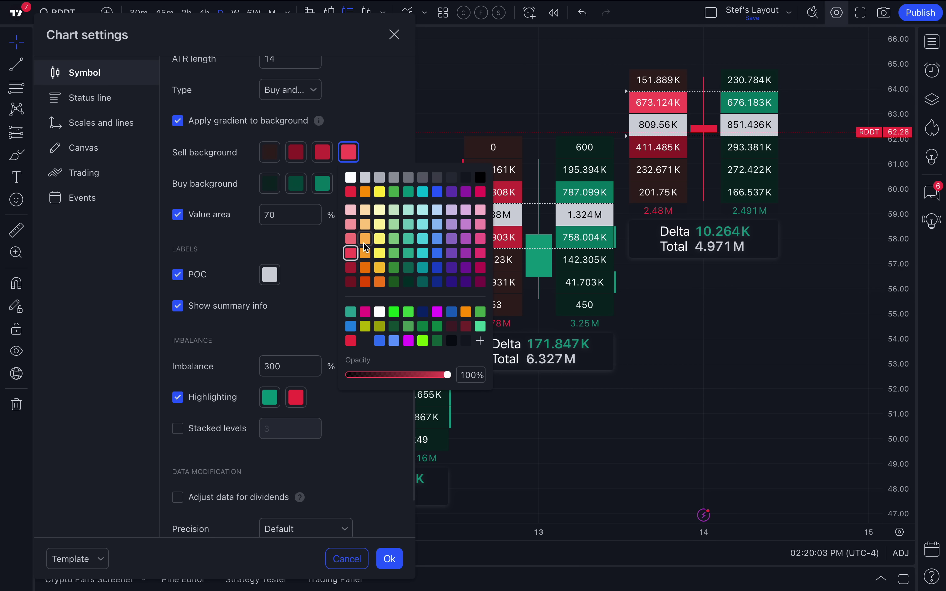
left_click(365, 312)
left_click(372, 157)
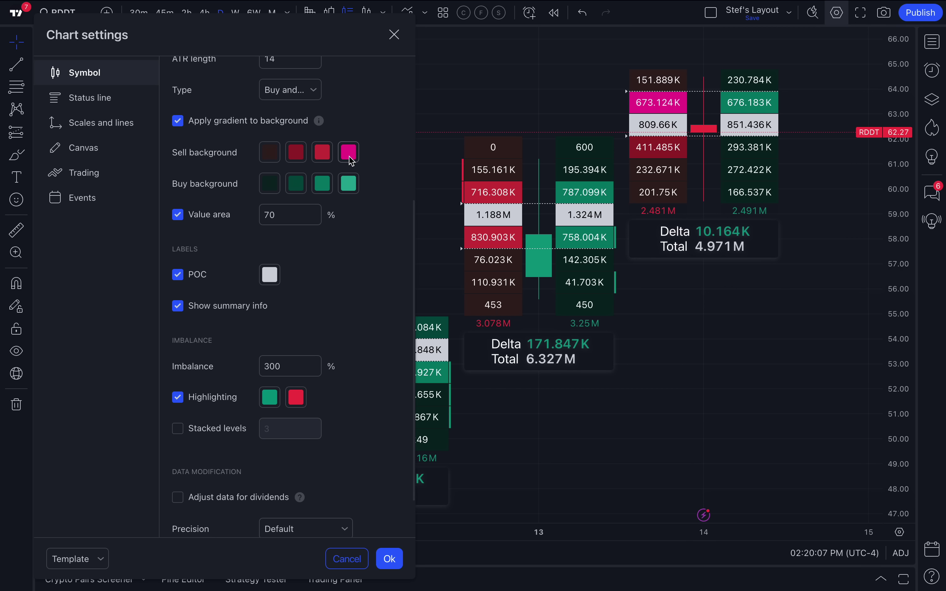
Make the fourth, strongest Buy background gradient shade lime green
left_click(349, 184)
left_click(423, 373)
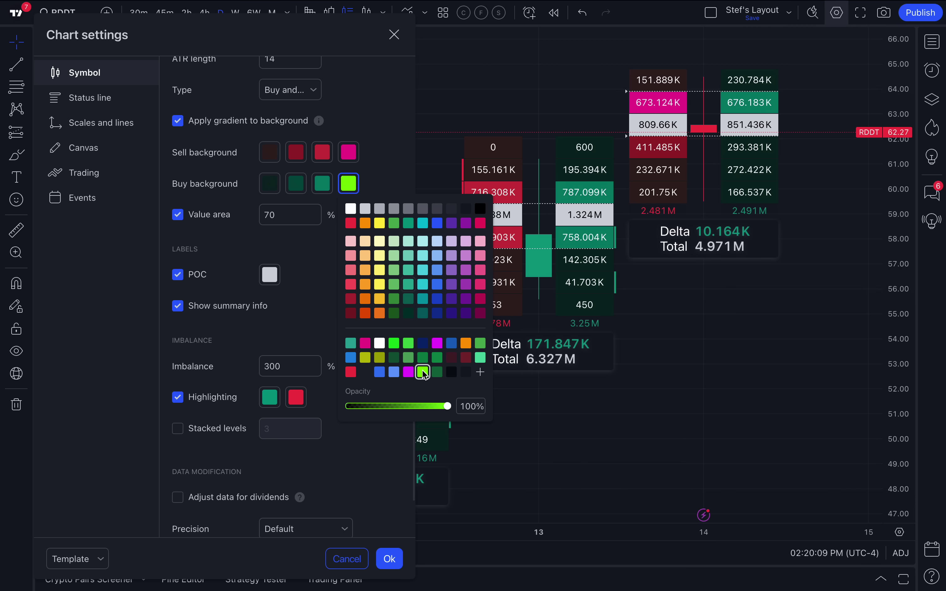
left_click(368, 169)
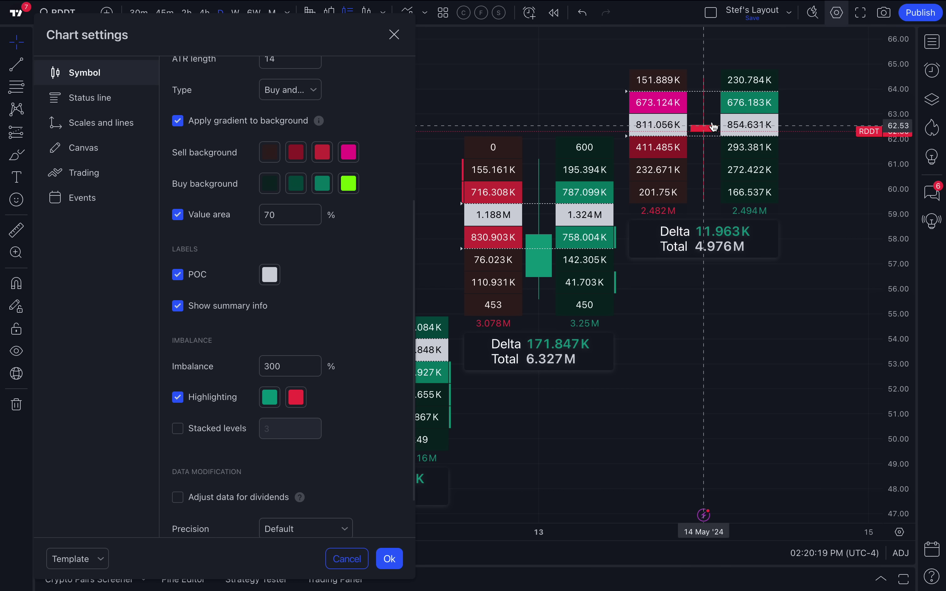
left_click(351, 185)
left_click(351, 185)
left_click(352, 185)
left_click(380, 173)
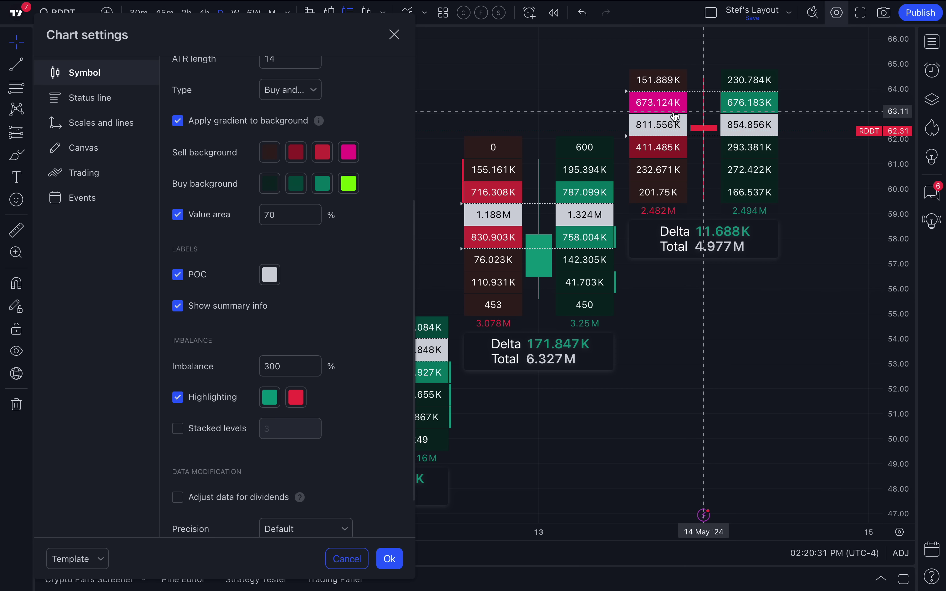
Zoom the chart out to show more daily footprint bars from earlier sessions
scroll(620, 419, "down", 3)
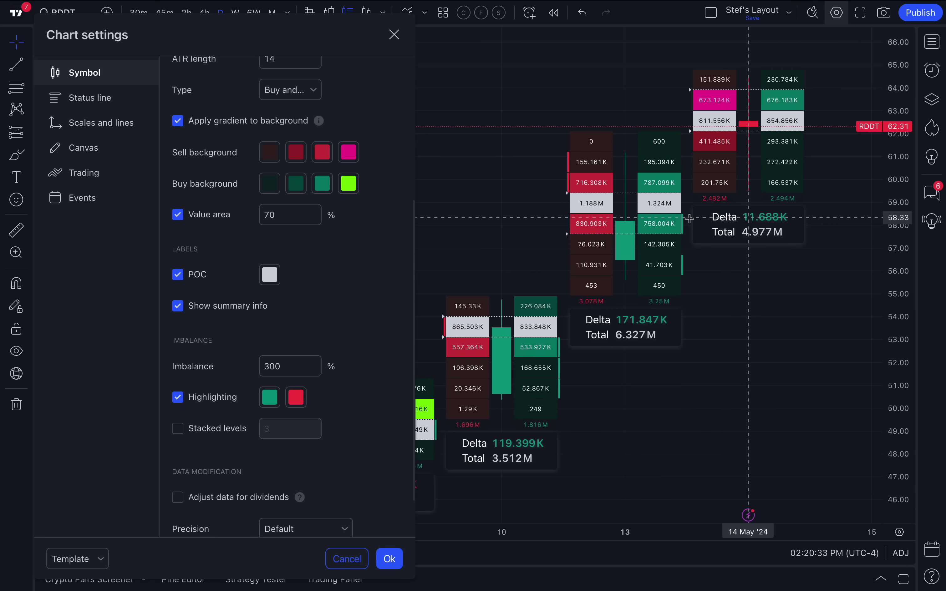
scroll(745, 171, "down", 1)
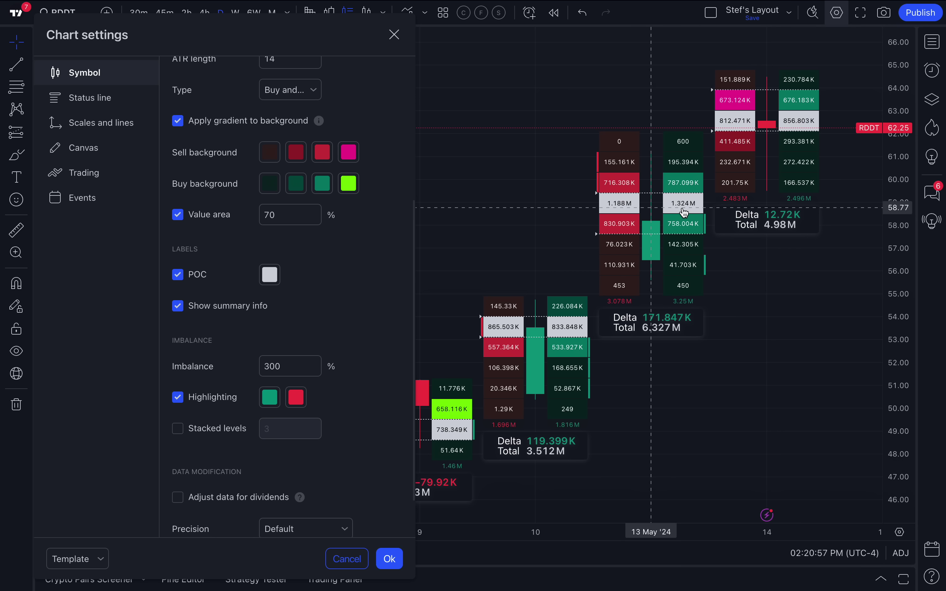
Keep point-of-control highlighting on and set its colour to blue
left_click(202, 279)
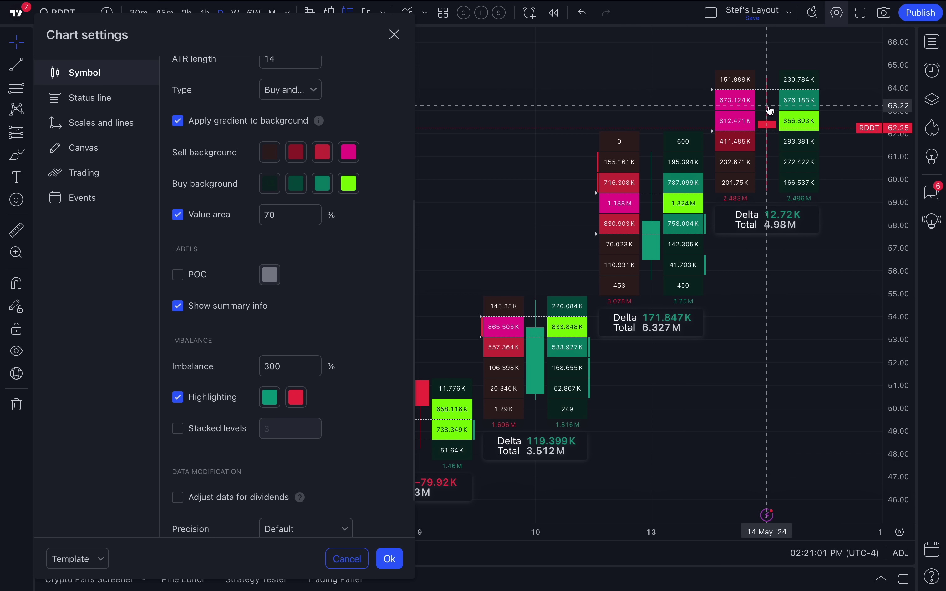
left_click(197, 275)
left_click(270, 274)
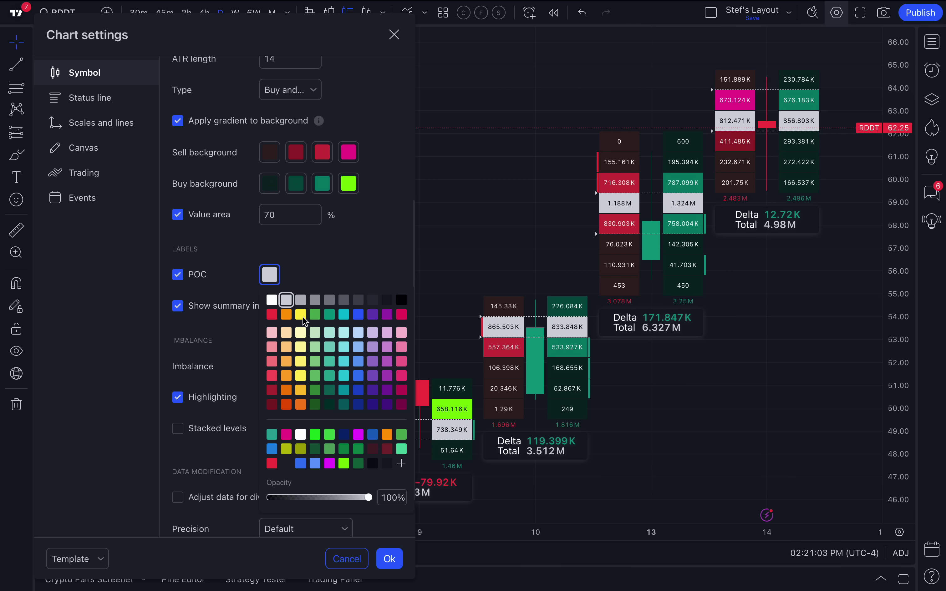
left_click(357, 316)
left_click(380, 244)
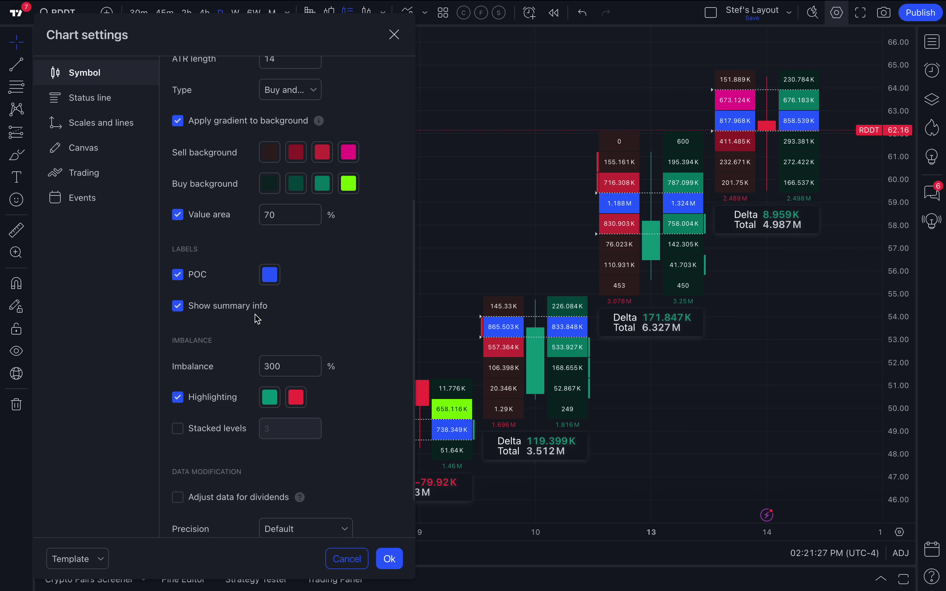
Preview Show summary info and Stacked levels, leaving summary info on and Stacked levels off
left_click(240, 312)
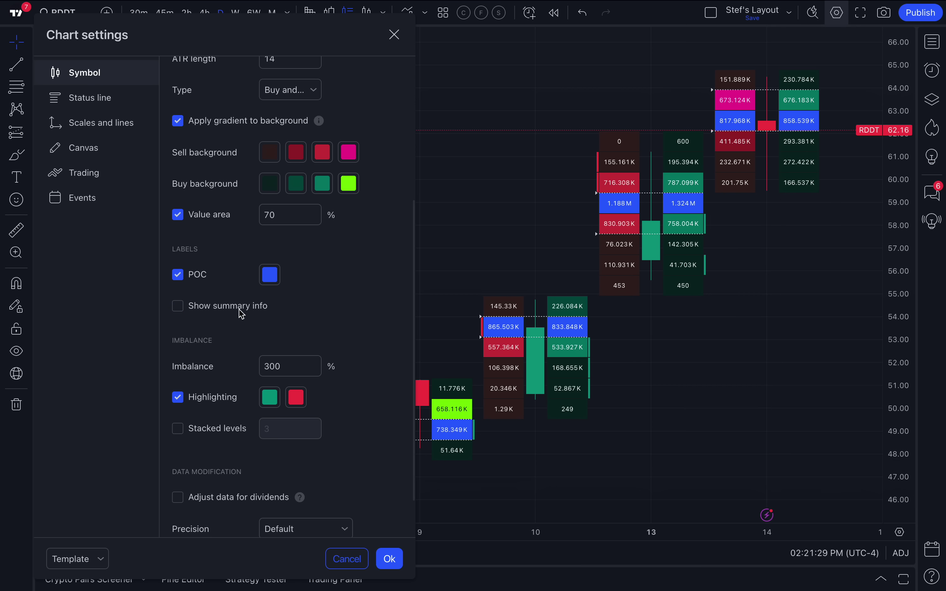
left_click(239, 309)
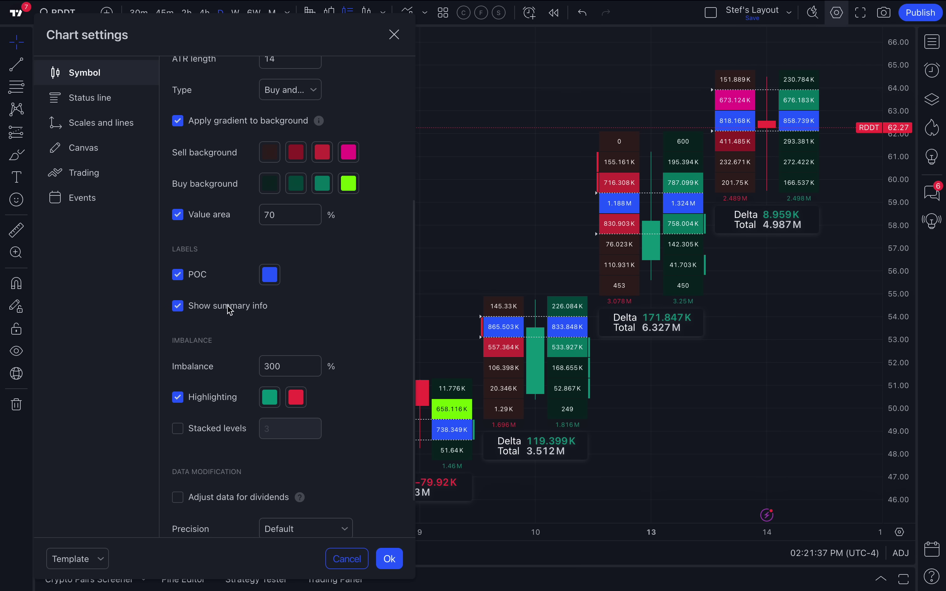
scroll(227, 307, "down", 2)
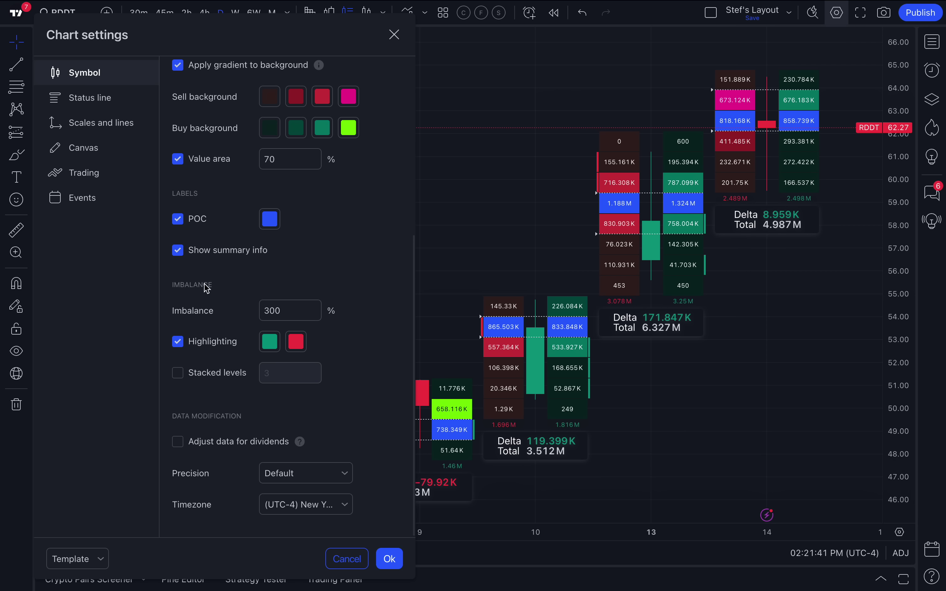
left_click(208, 378)
left_click(208, 378)
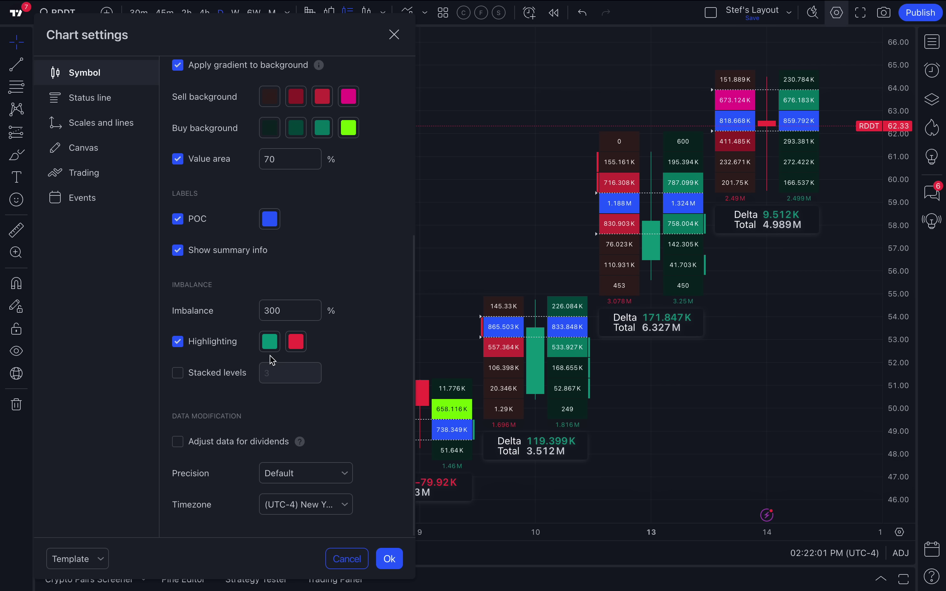
Raise the footprint imbalance threshold from 300% to 500%, keeping highlighting on, and zoom in
left_click(232, 343)
left_click(232, 343)
left_click(286, 316)
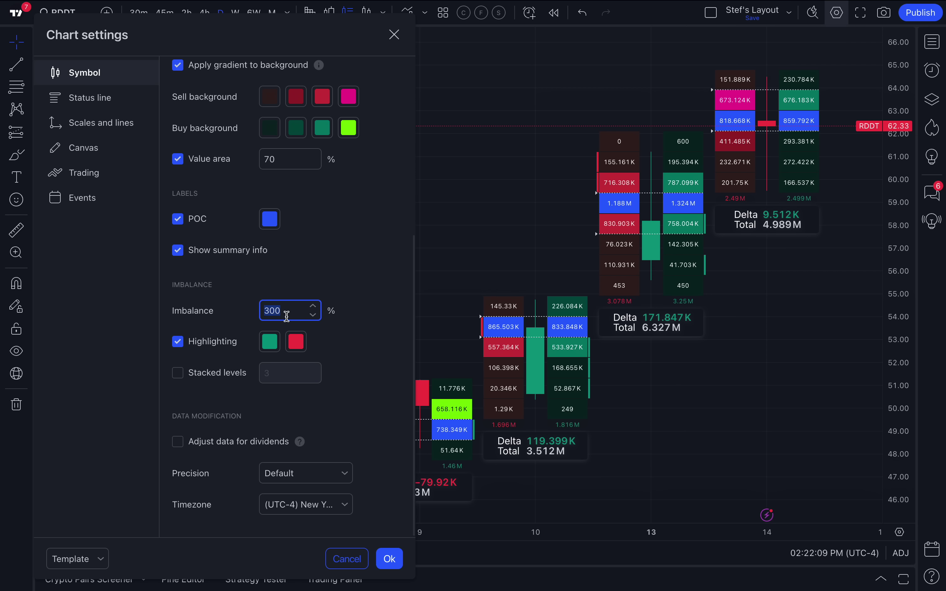
type("500")
left_click(345, 269)
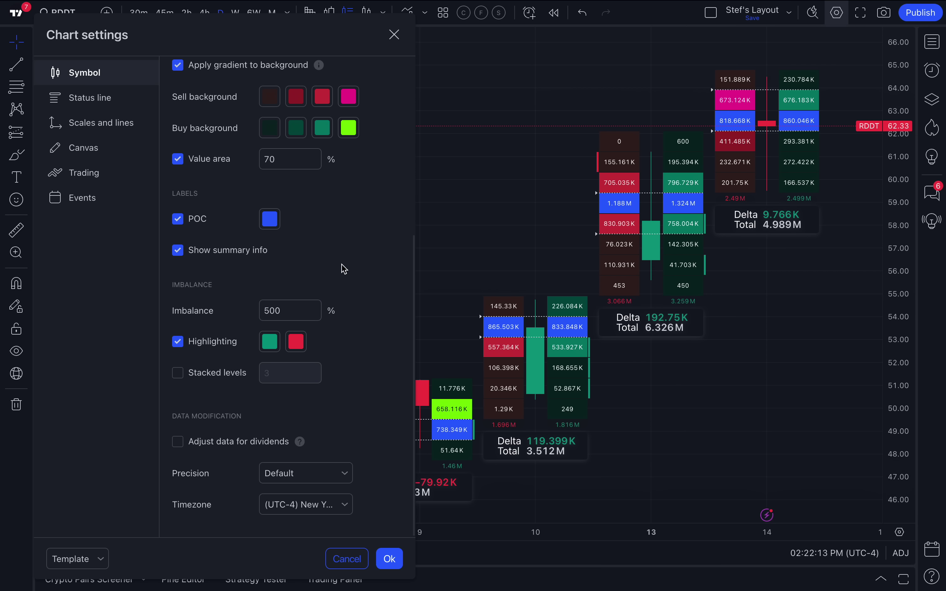
scroll(613, 279, "up", 3)
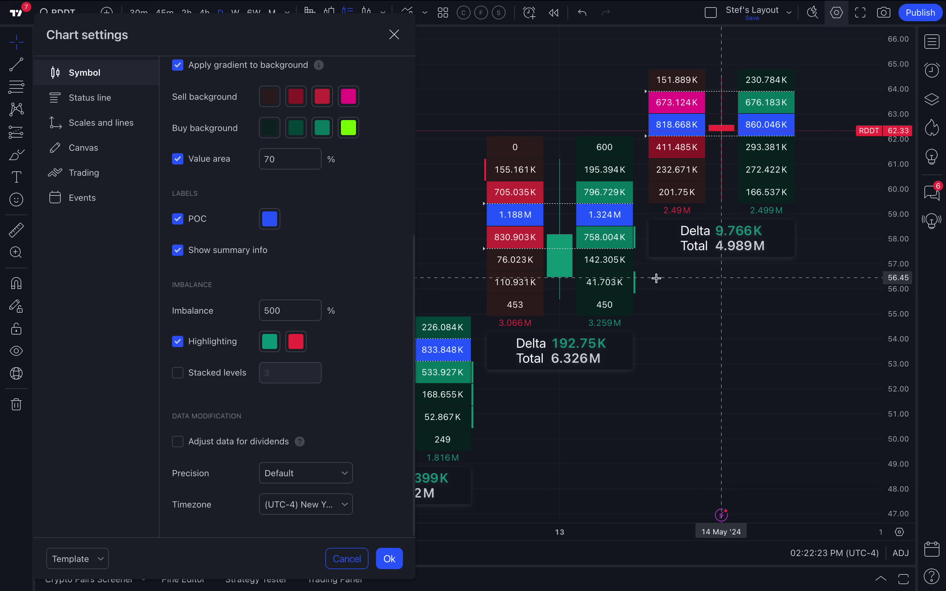
left_click_drag(615, 243, 613, 242)
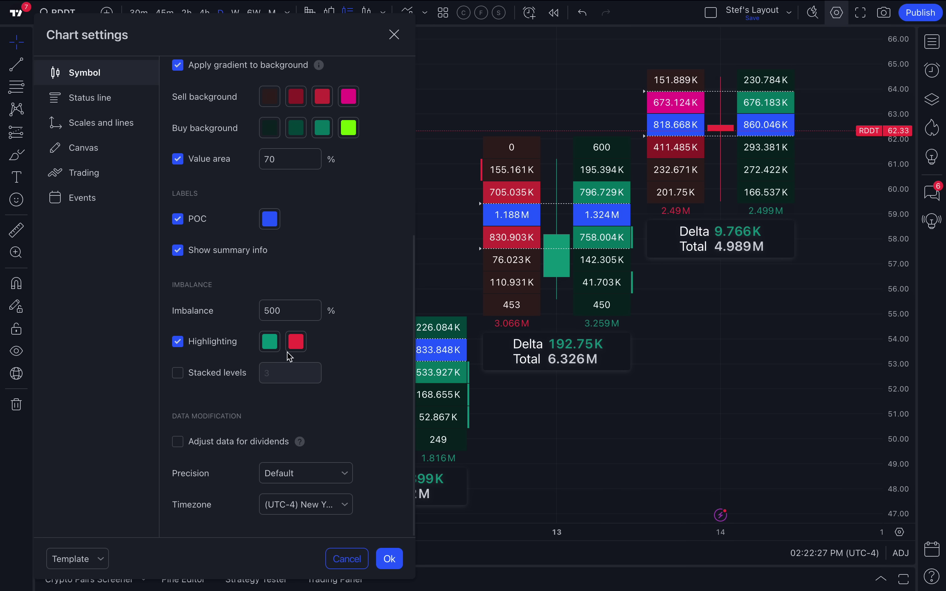
Make the buy-side imbalance highlight colour yellow
left_click(271, 342)
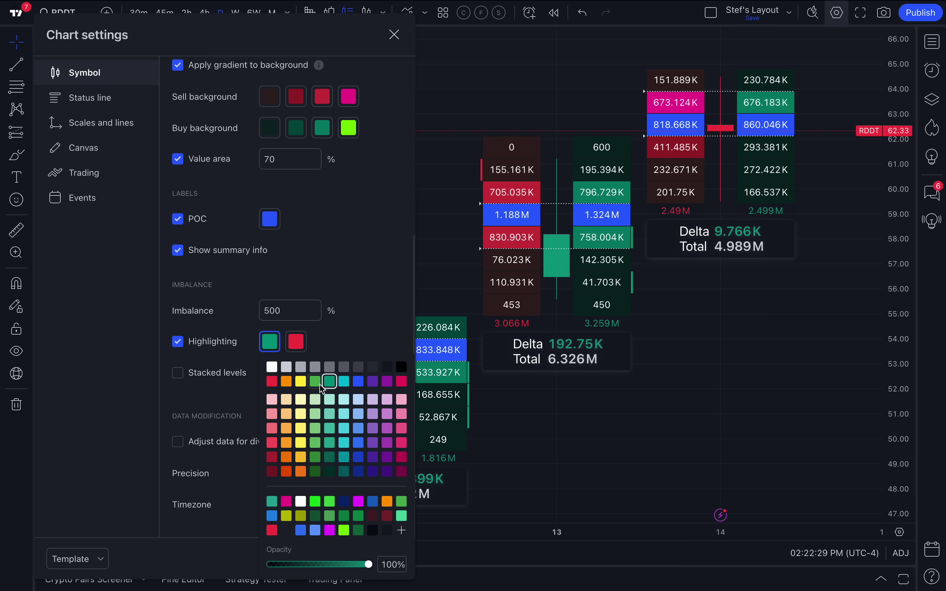
left_click(309, 383)
left_click(301, 382)
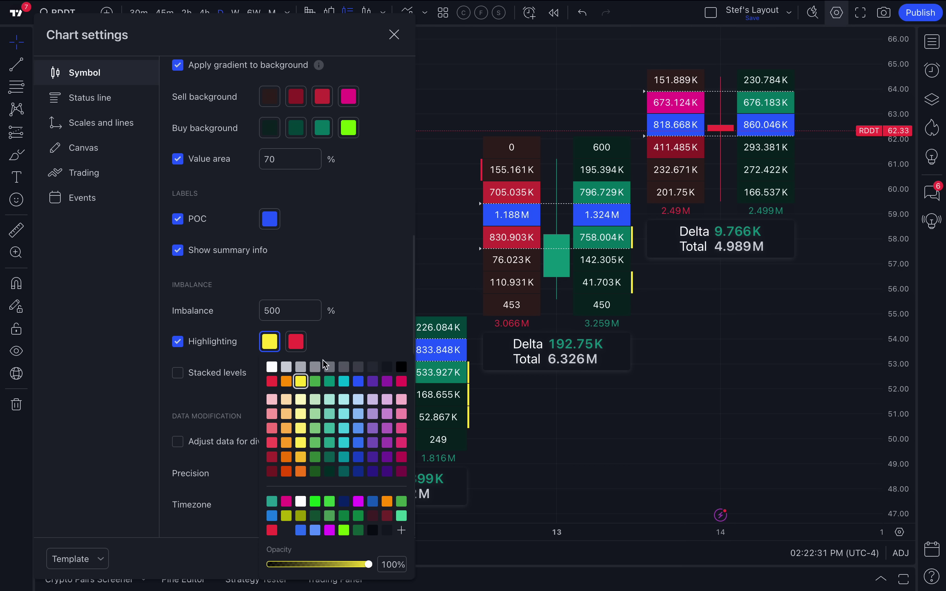
Make the sell-side imbalance highlight crimson, keeping the threshold at 500%
left_click(296, 342)
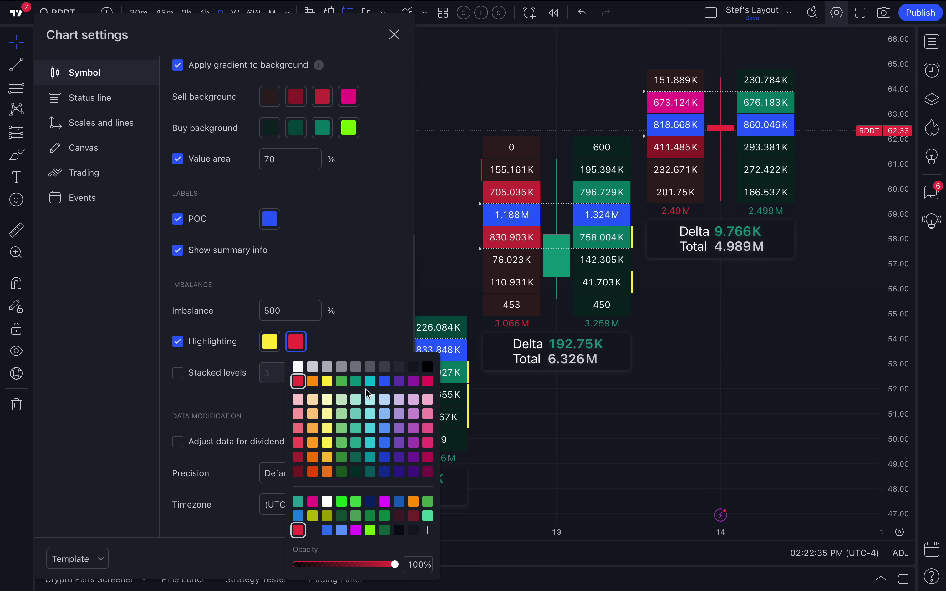
left_click(406, 382)
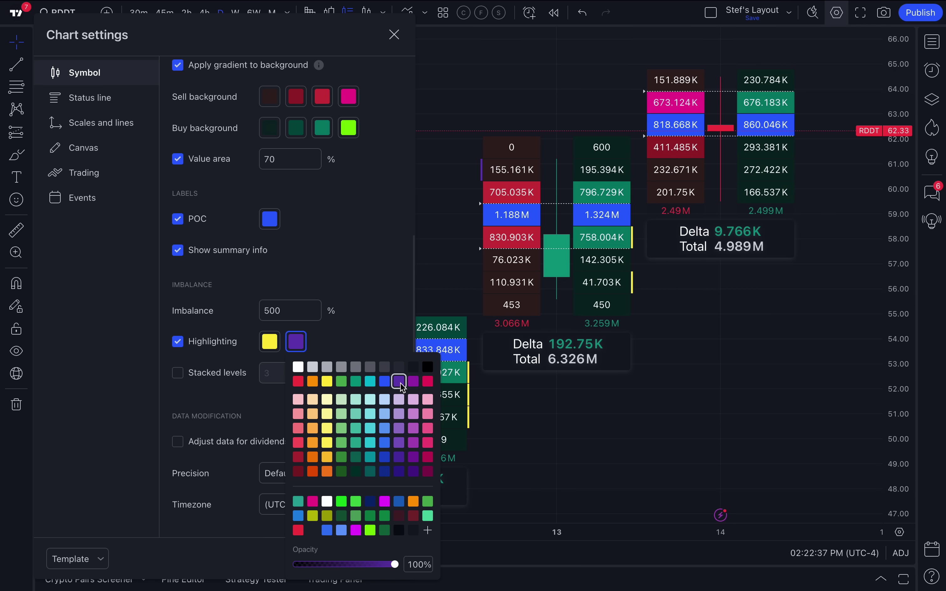
left_click(428, 381)
left_click(258, 346)
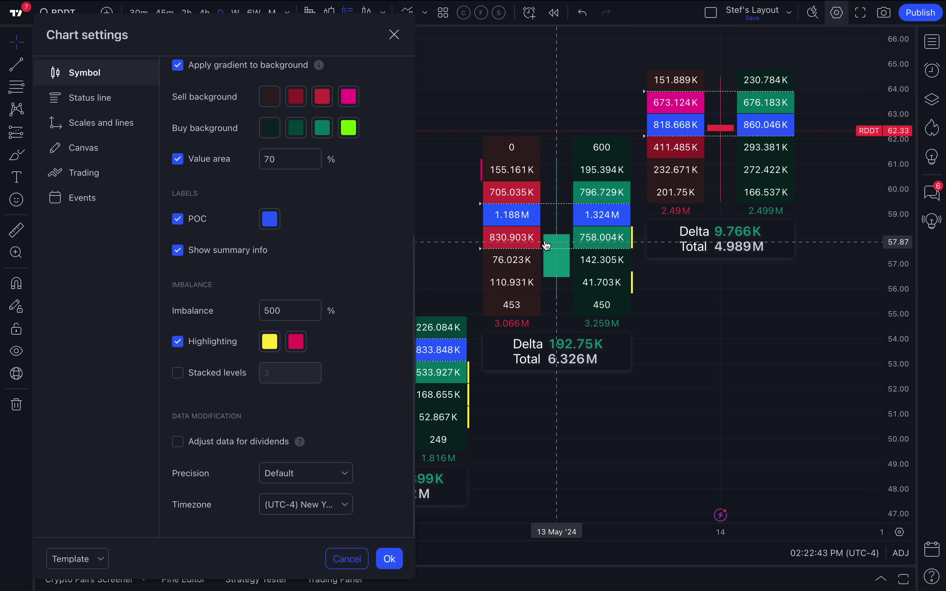
left_click_drag(296, 306, 260, 312)
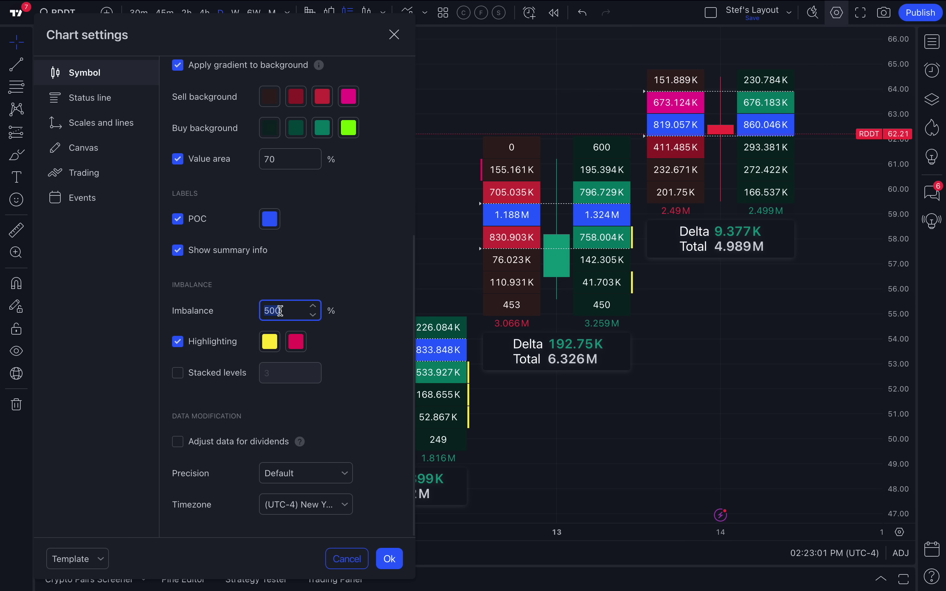
Turn on the Stacked levels option and zoom the chart to view the zones
left_click(201, 374)
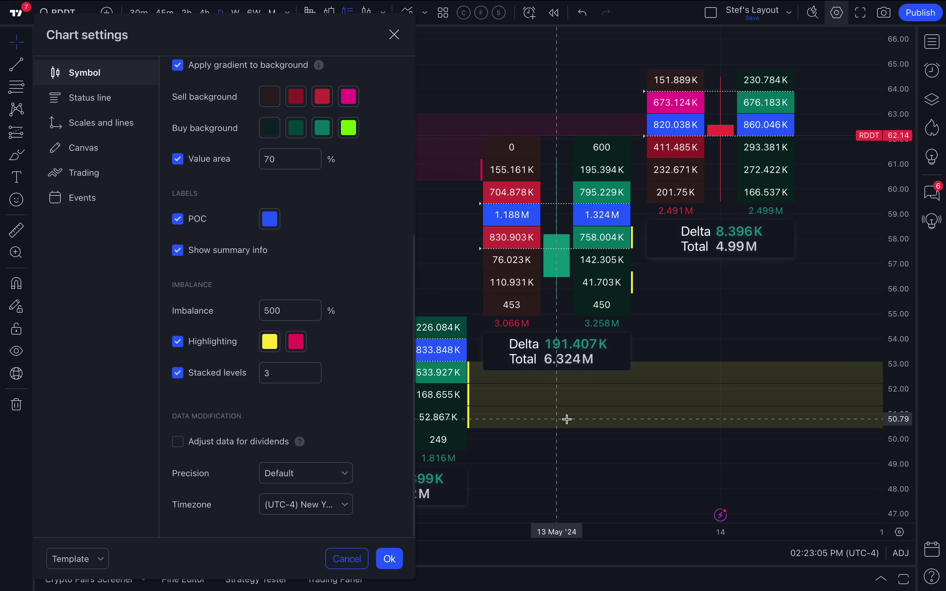
scroll(567, 421, "down", 5)
scroll(569, 425, "down", 1)
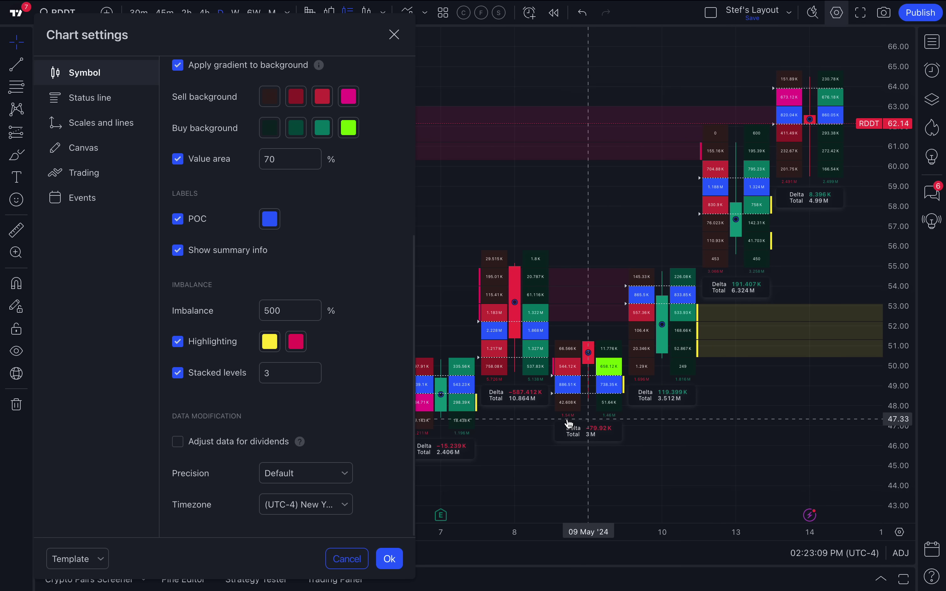
scroll(567, 421, "up", 2)
scroll(566, 418, "up", 2)
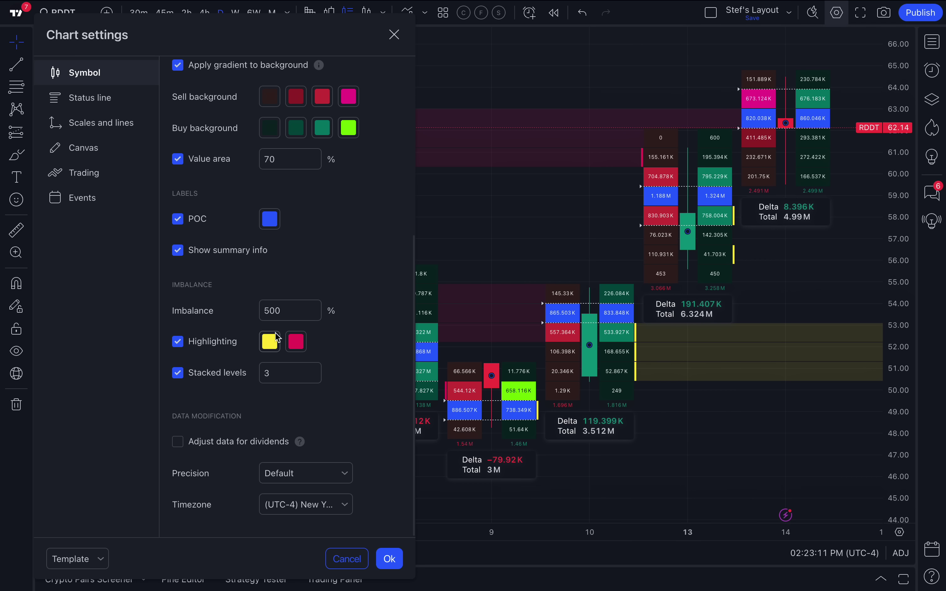
double_click(279, 311)
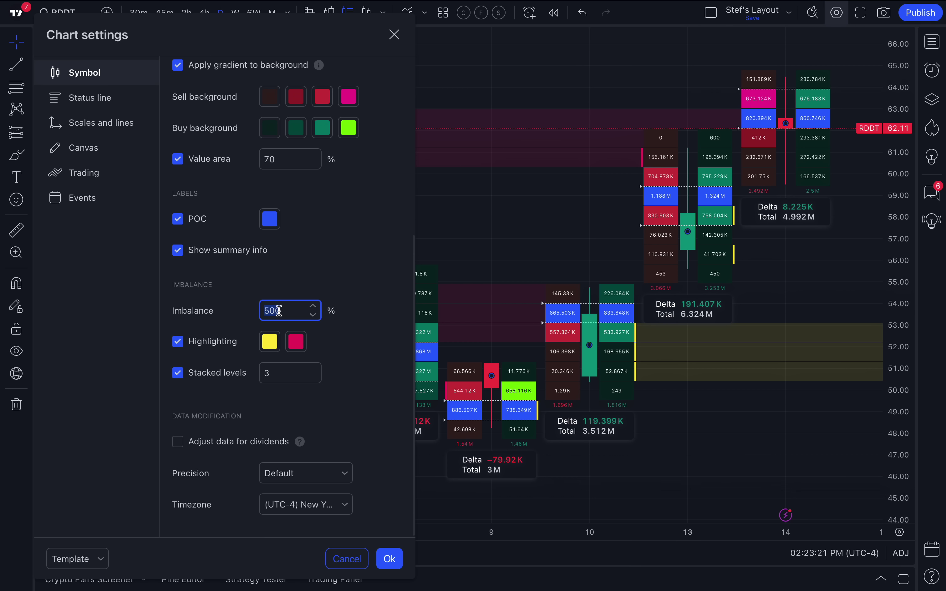
Keep the stacked levels count at 3 and zoom in and out to inspect the zones
left_click(231, 393)
left_click(268, 377)
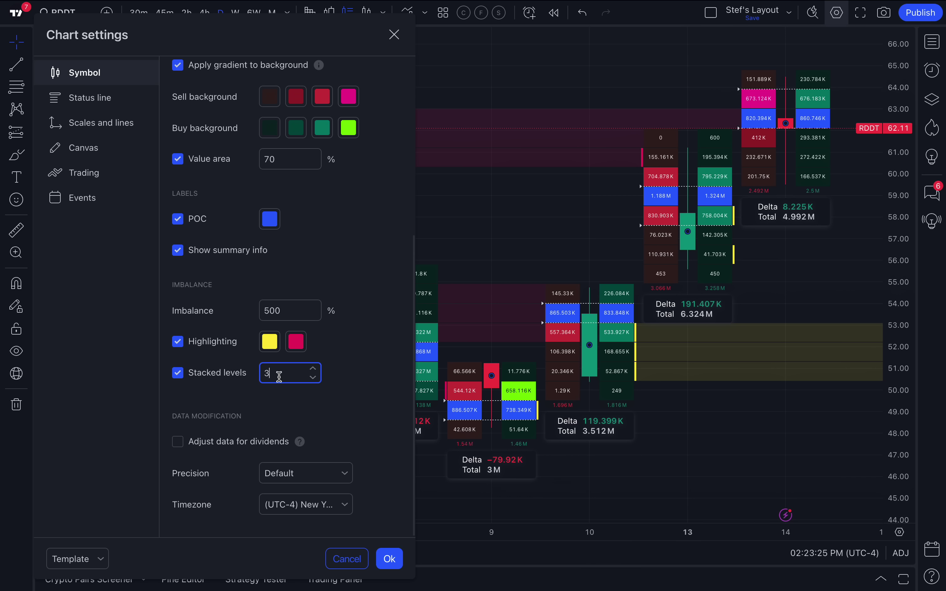
left_click(638, 377)
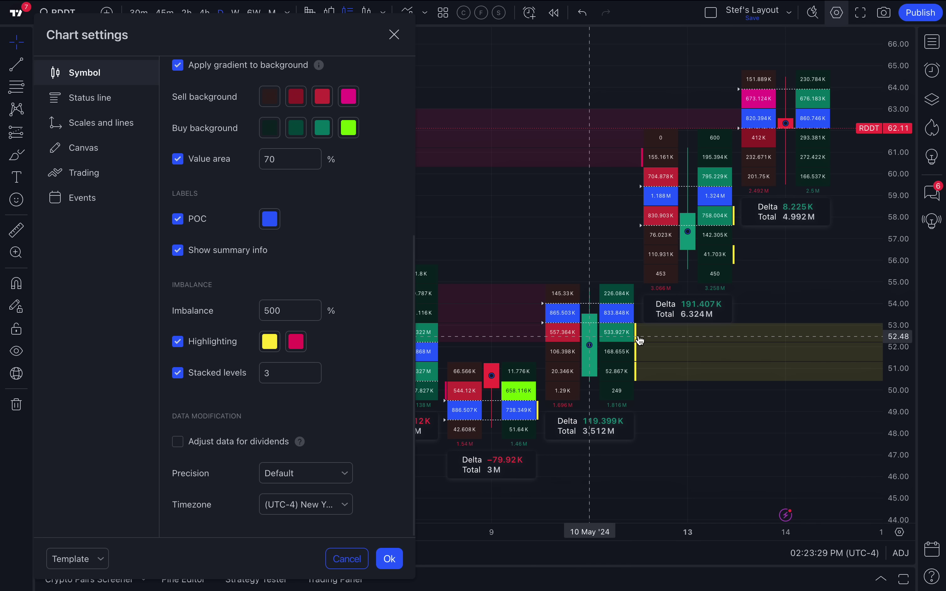
scroll(770, 346, "down", 4)
scroll(769, 348, "down", 2)
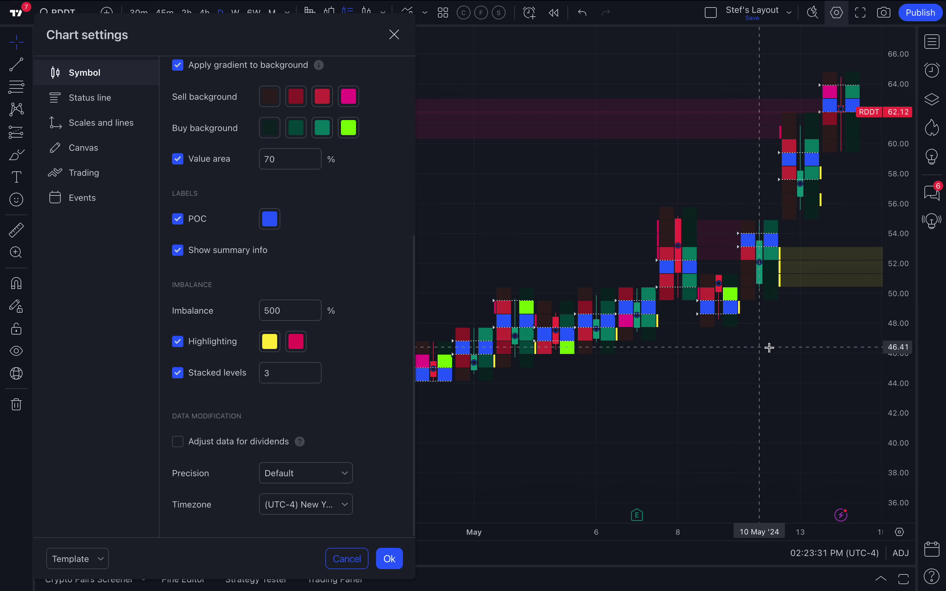
scroll(769, 347, "up", 5)
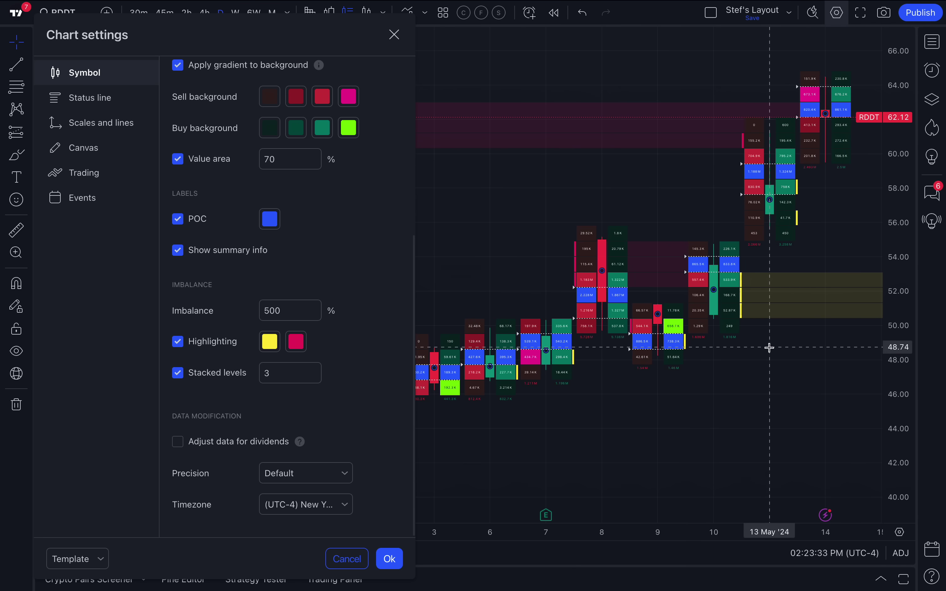
scroll(770, 347, "up", 2)
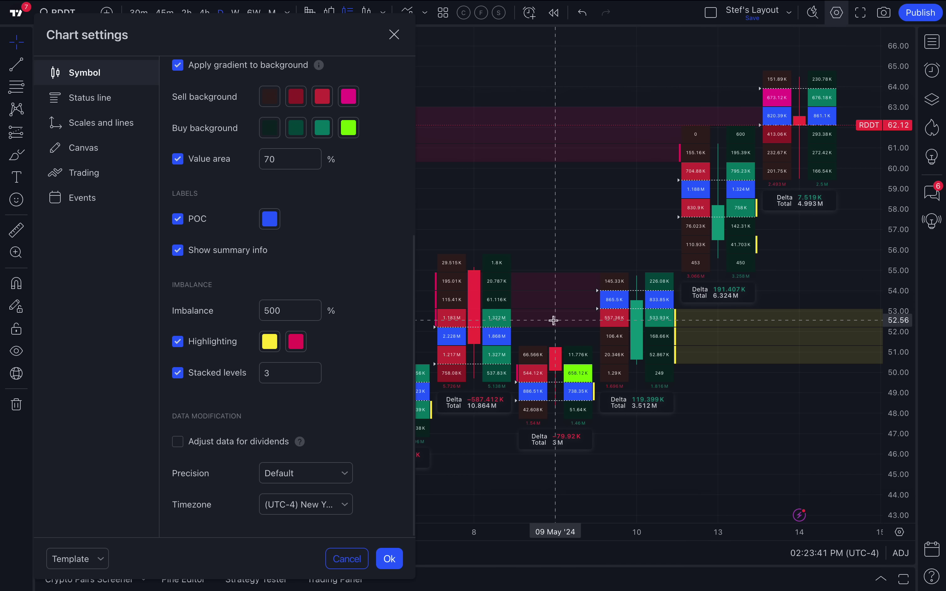
left_click(278, 375)
type("5")
left_click(342, 359)
scroll(626, 256, "down", 5)
scroll(626, 256, "up", 5)
left_click(293, 373)
type("2")
left_click(334, 360)
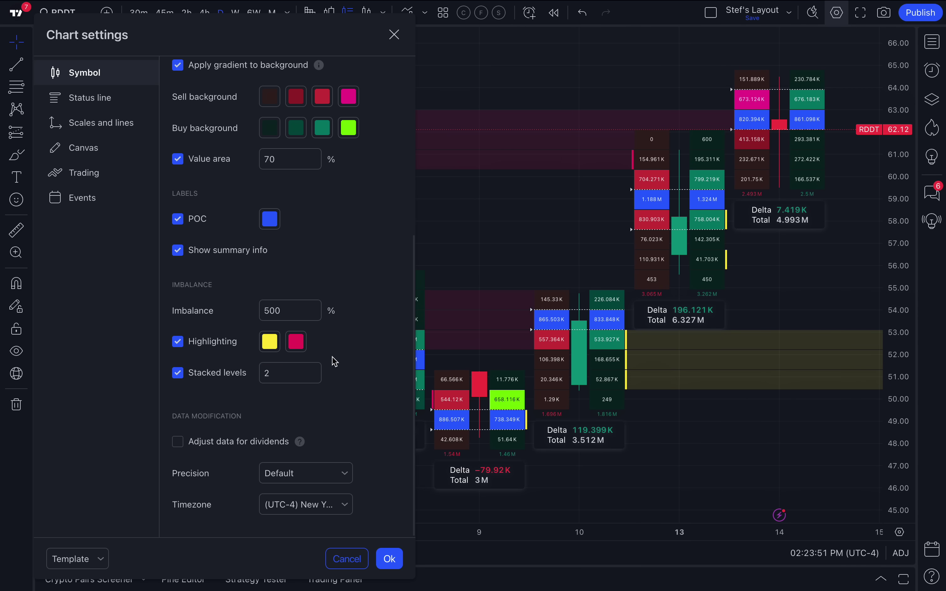
scroll(630, 350, "down", 5)
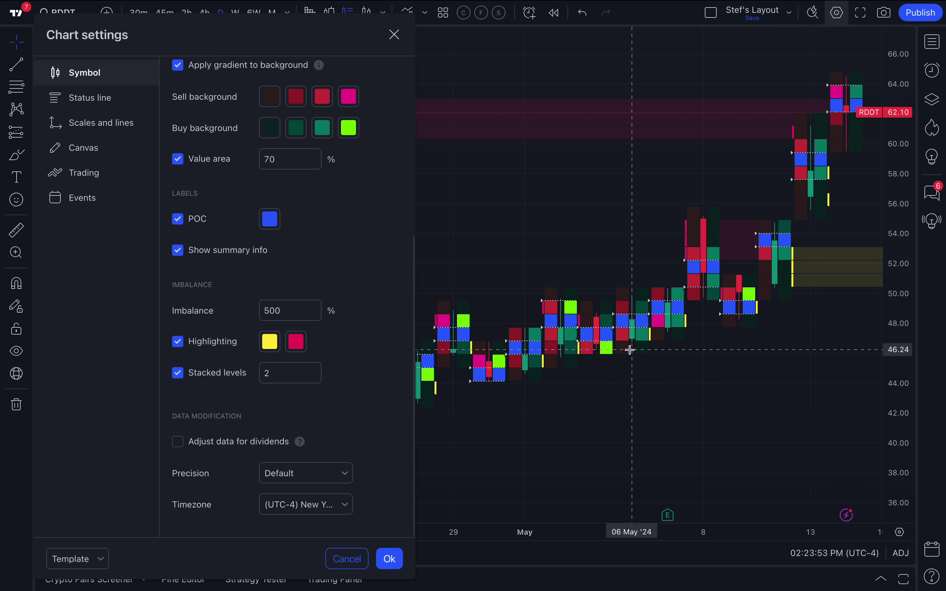
scroll(630, 350, "up", 5)
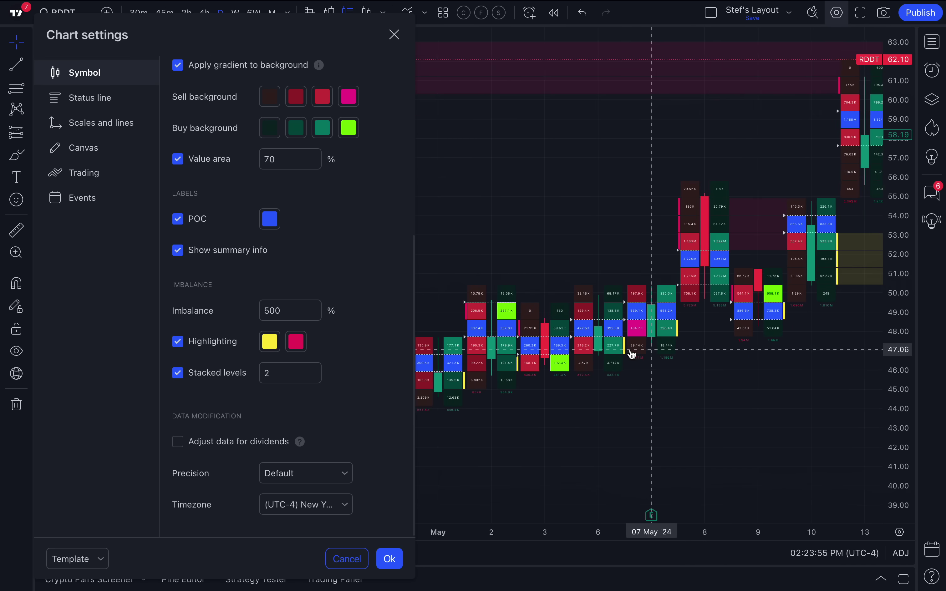
left_click_drag(722, 160, 465, 188)
left_click(288, 373)
key("BackSpace")
type("3")
left_click(349, 338)
scroll(284, 244, "up", 4)
left_click(286, 288)
left_click(315, 297)
left_click(318, 288)
left_click(343, 336)
Keep the Value area at 70% and zoom in until VAH and VAL labels appear
scroll(343, 335, "up", 1)
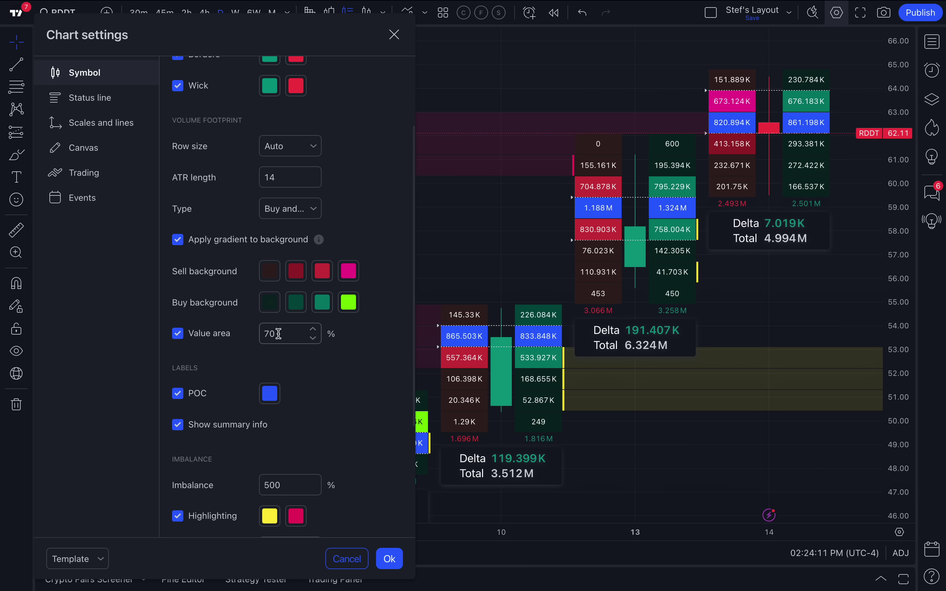
left_click_drag(279, 333, 261, 339)
left_click(573, 203)
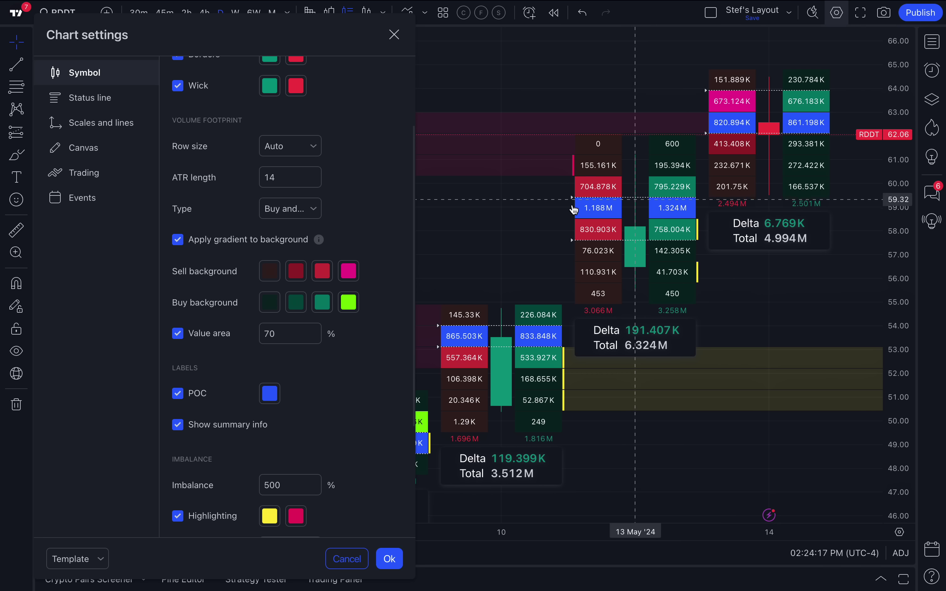
scroll(574, 246, "up", 3)
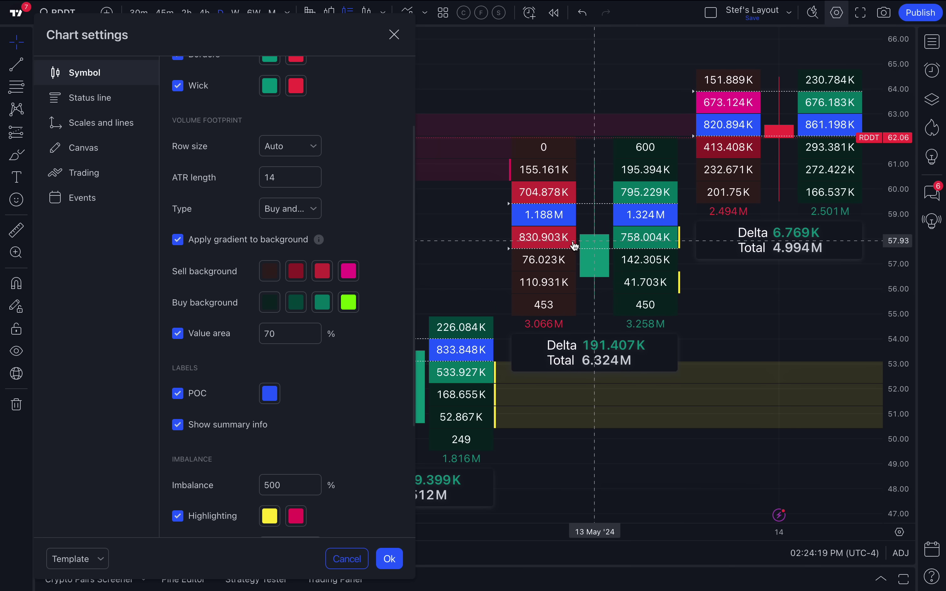
scroll(575, 246, "up", 2)
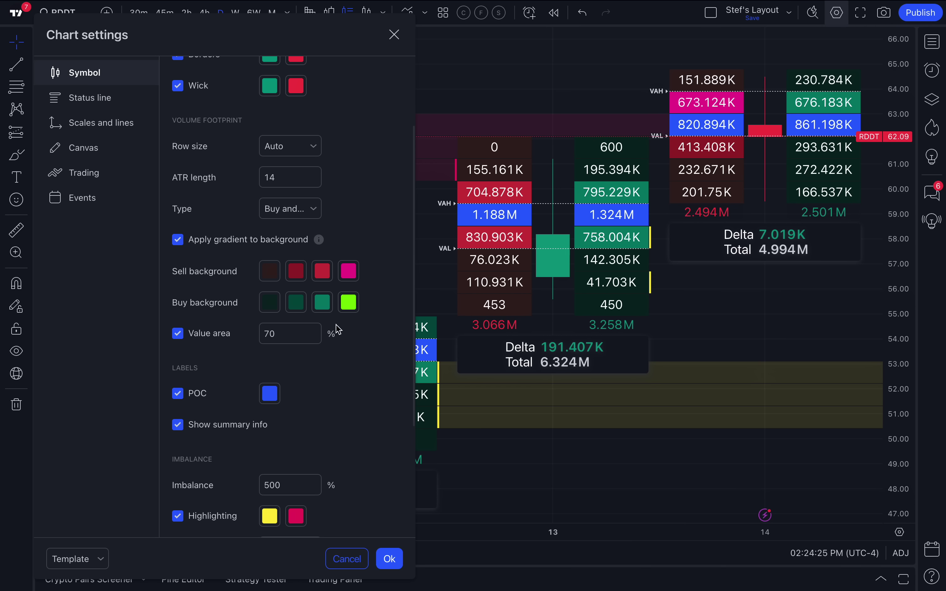
double_click(269, 334)
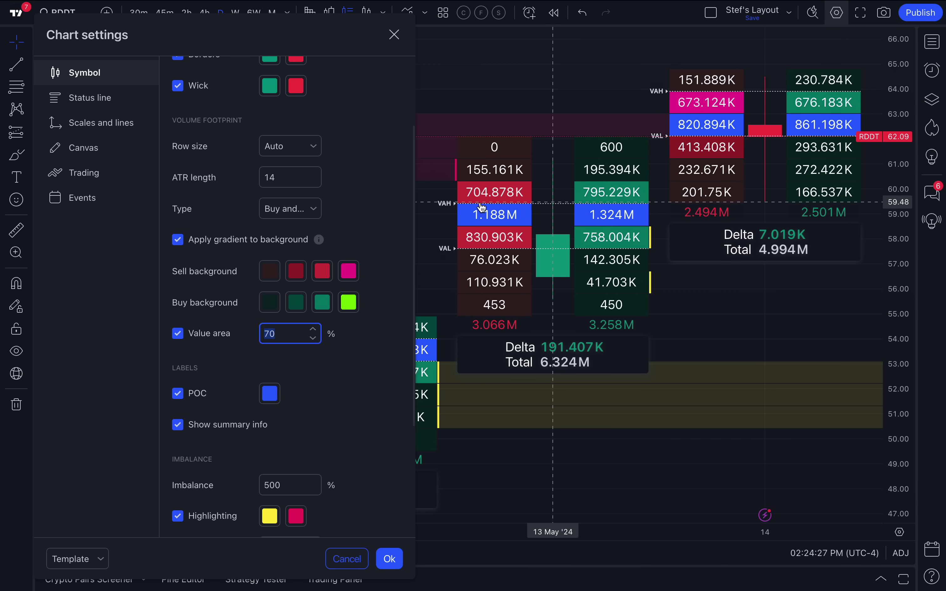
left_click(454, 207)
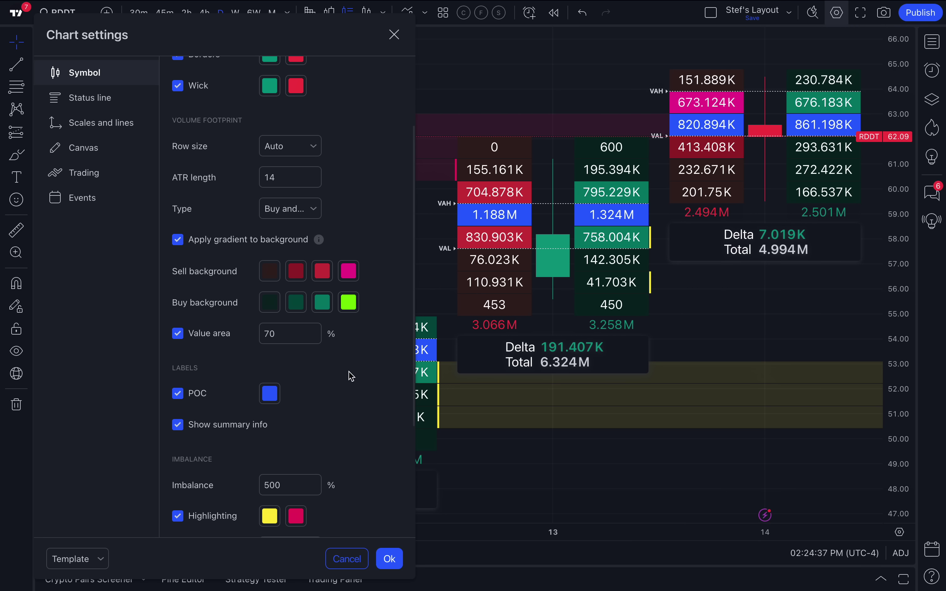
scroll(350, 376, "up", 3)
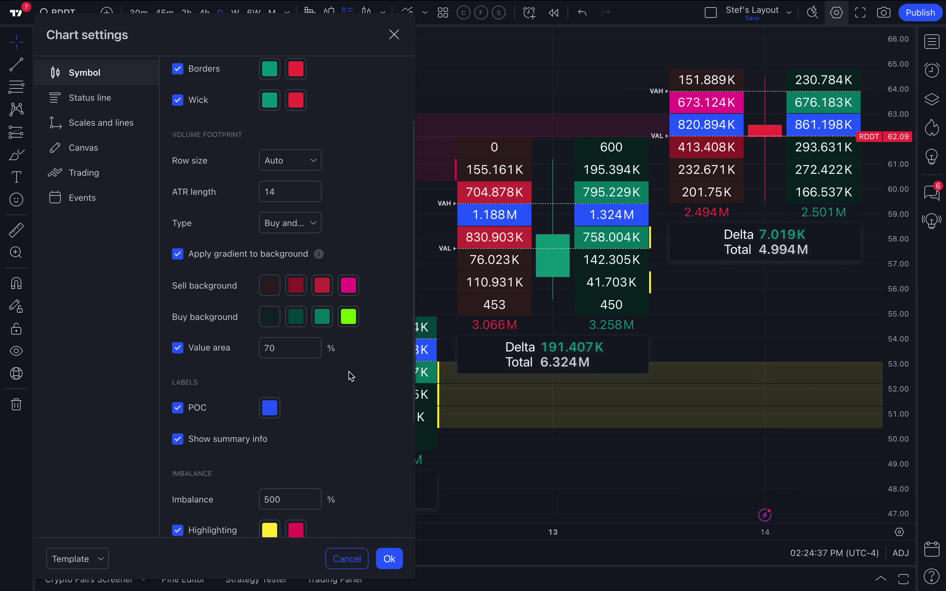
Confirm the Chart settings with Ok and bring up the chart-type list
left_click(390, 560)
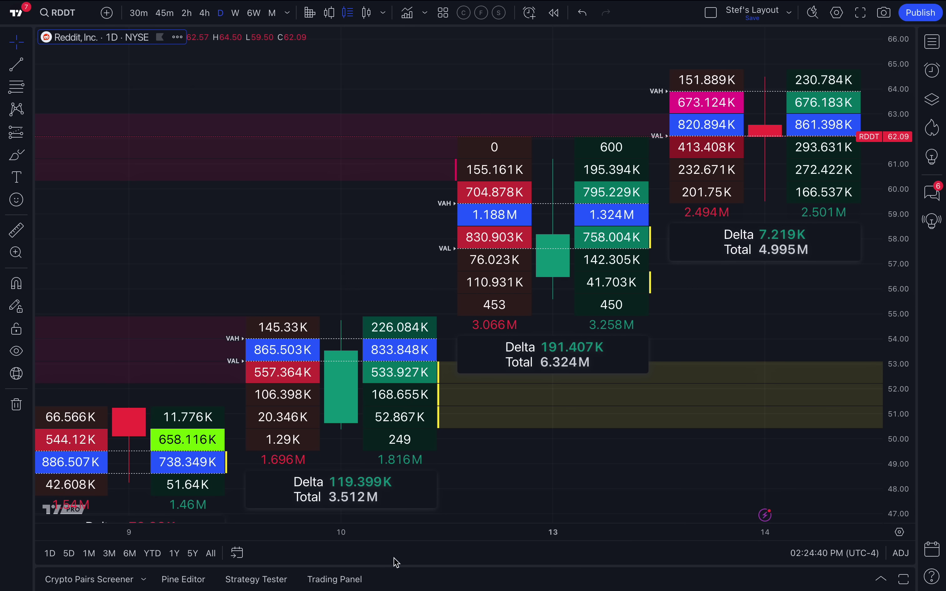
left_click(383, 13)
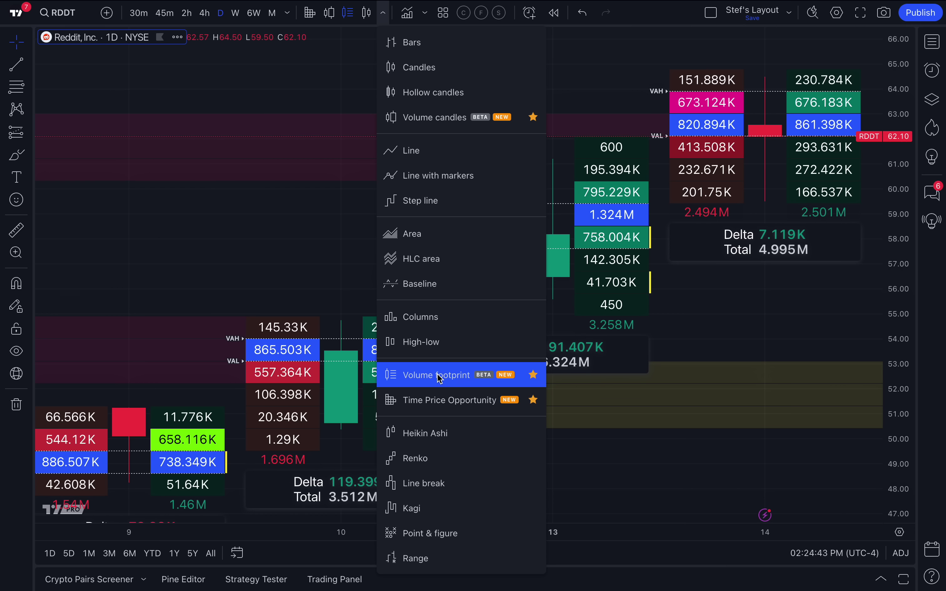